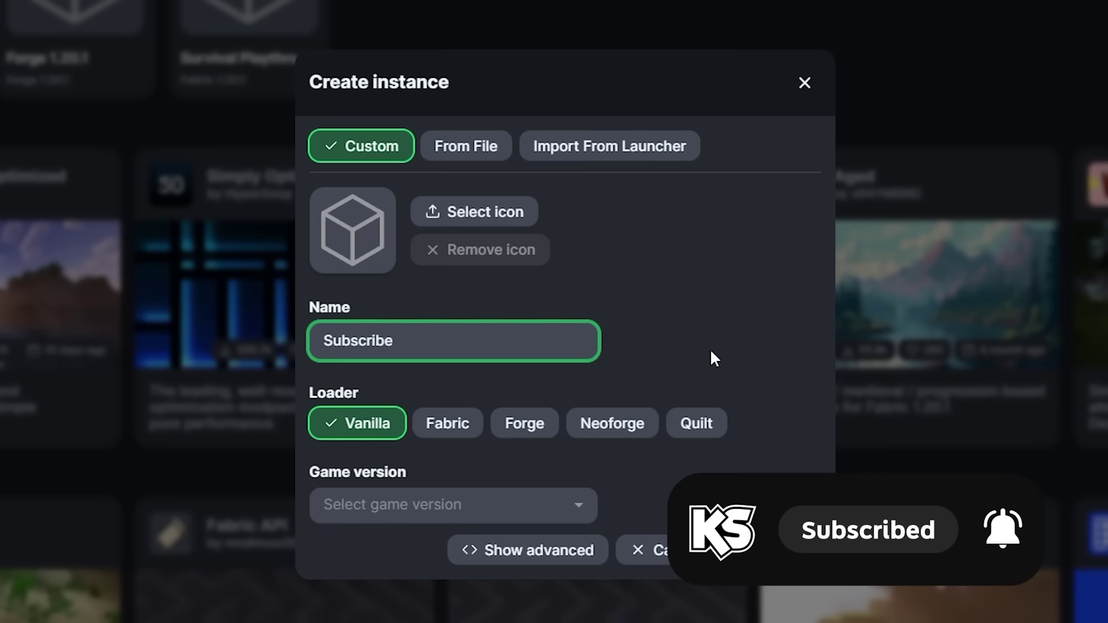
# - Create the Subscribe instance with the Fabric loader on game version 1.20.4
pyautogui.click(446, 428)
pyautogui.click(449, 503)
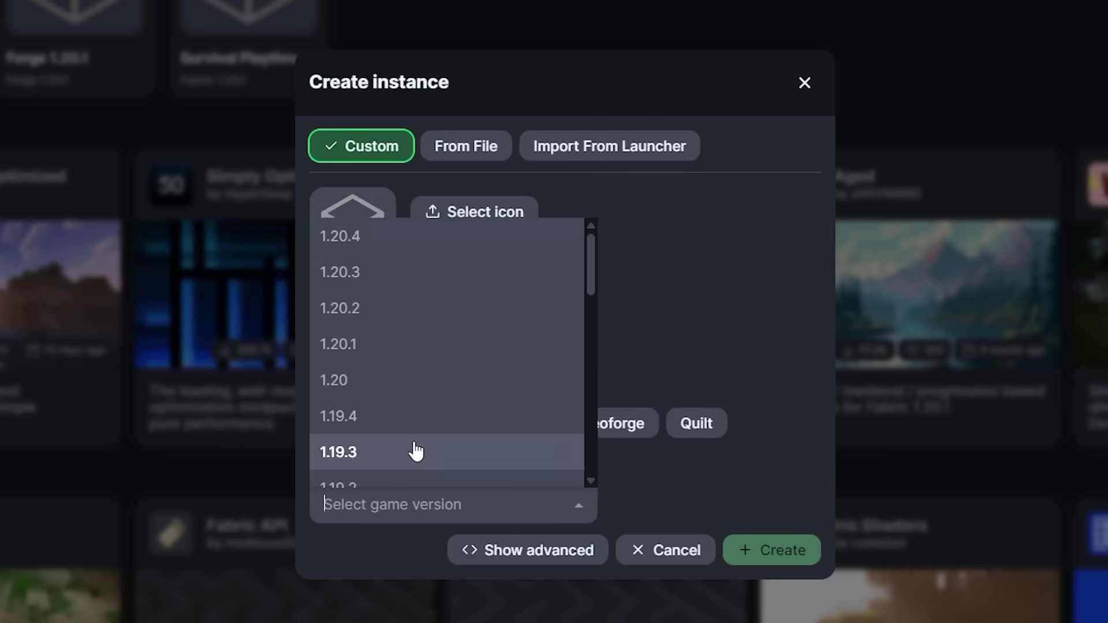
pyautogui.click(335, 237)
pyautogui.click(777, 554)
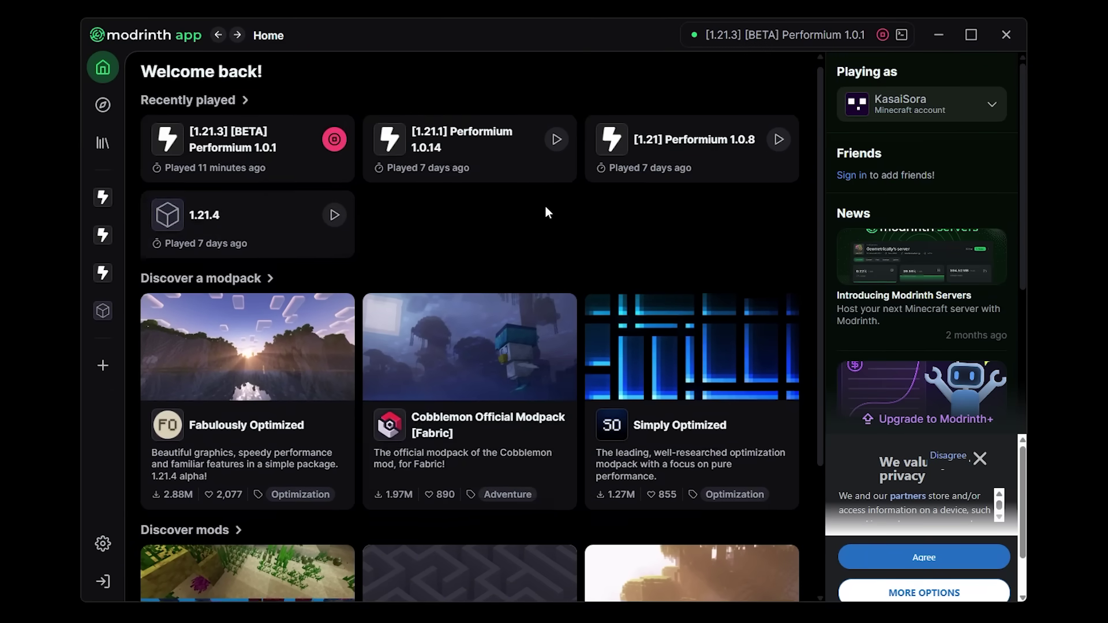
pyautogui.scroll(-3, 577, 242)
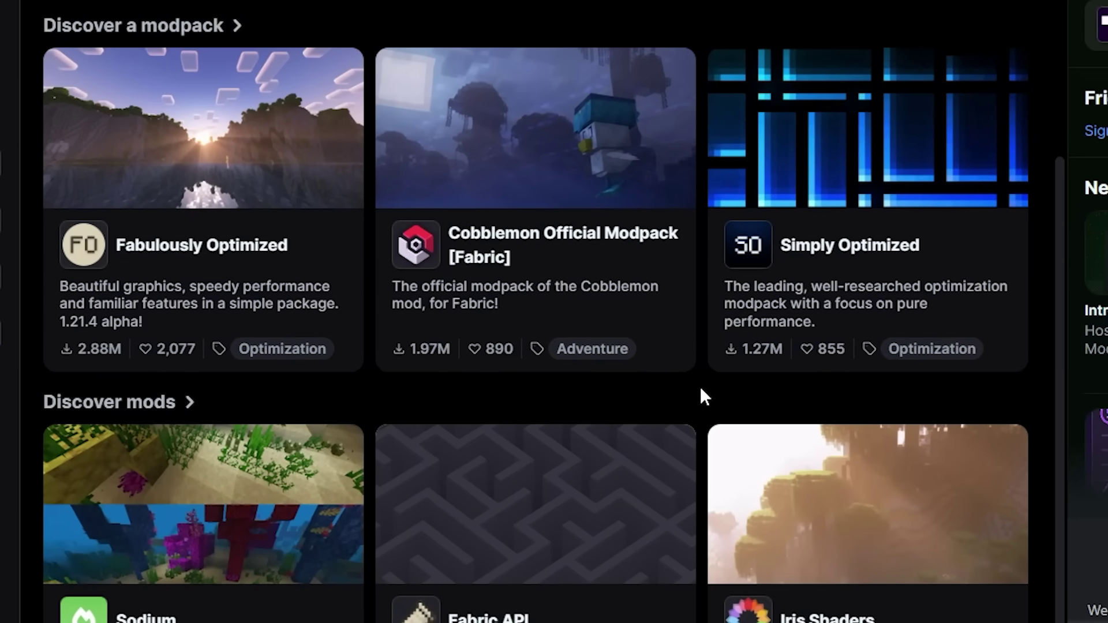
pyautogui.scroll(4, 635, 358)
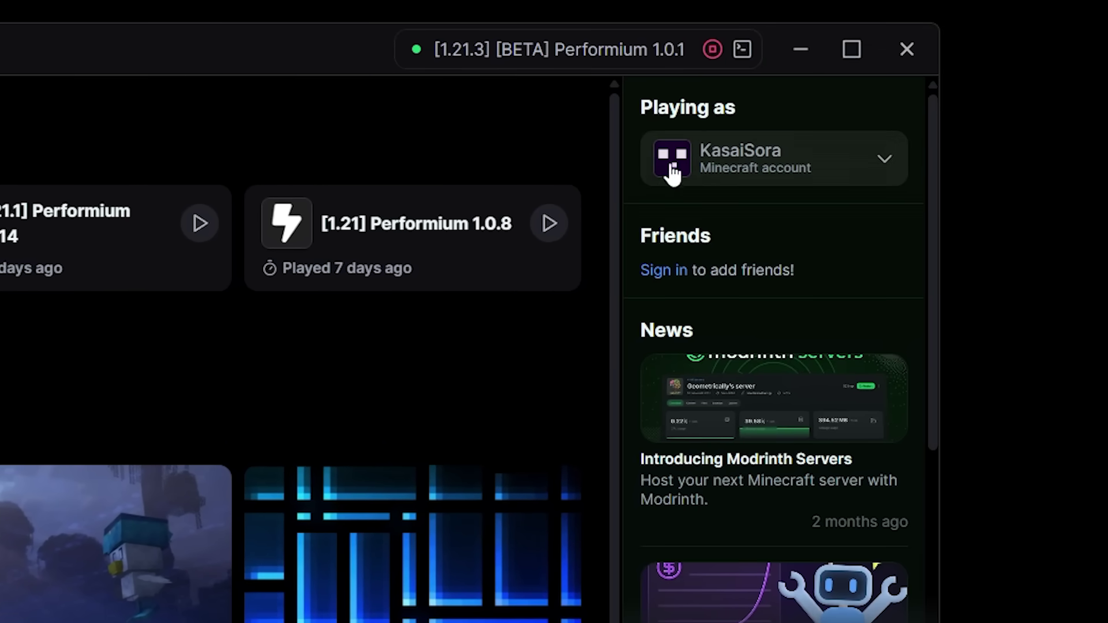
pyautogui.click(790, 151)
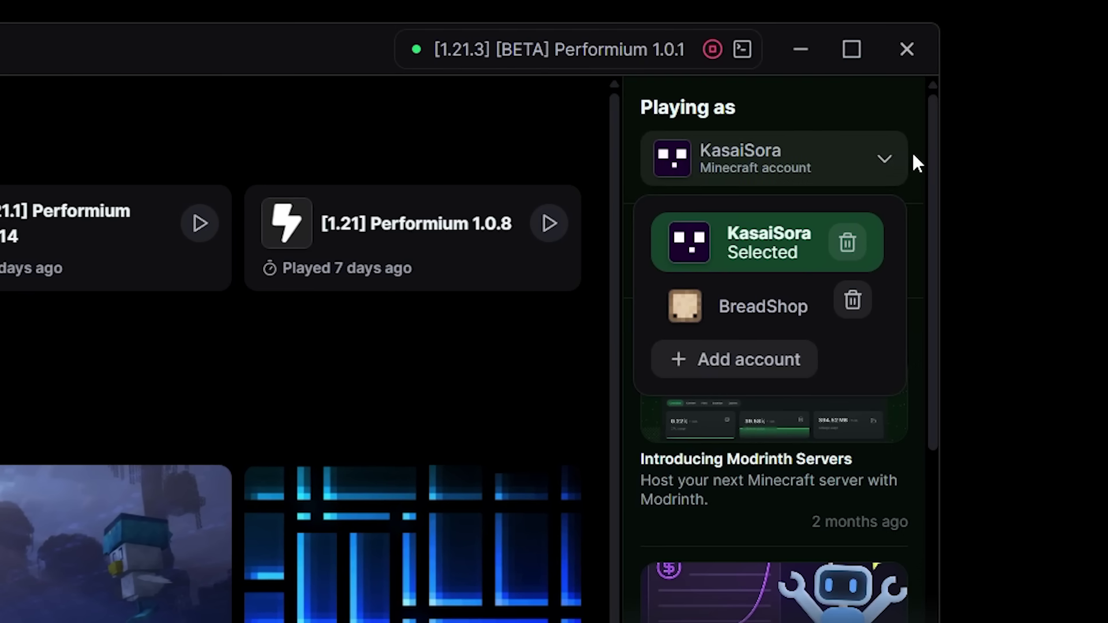
# - Close the account list and sign in to a Modrinth account
pyautogui.click(913, 155)
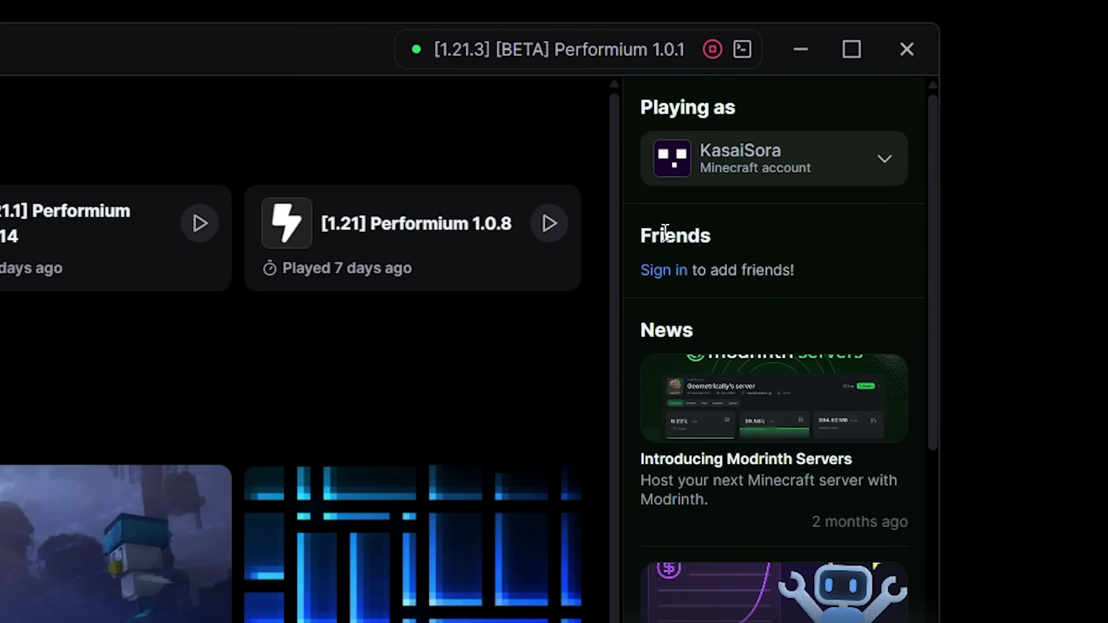
pyautogui.moveTo(638, 234); pyautogui.dragTo(712, 239)
pyautogui.click(711, 239)
pyautogui.click(660, 283)
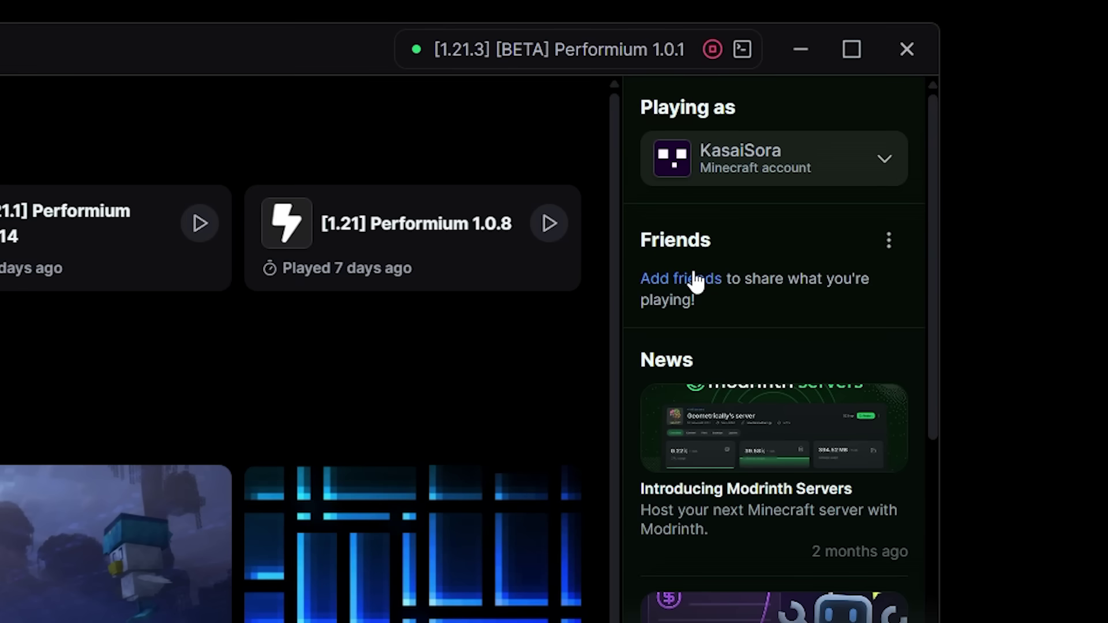
# - Accept both pending friend requests from the Friends options menu
pyautogui.click(681, 281)
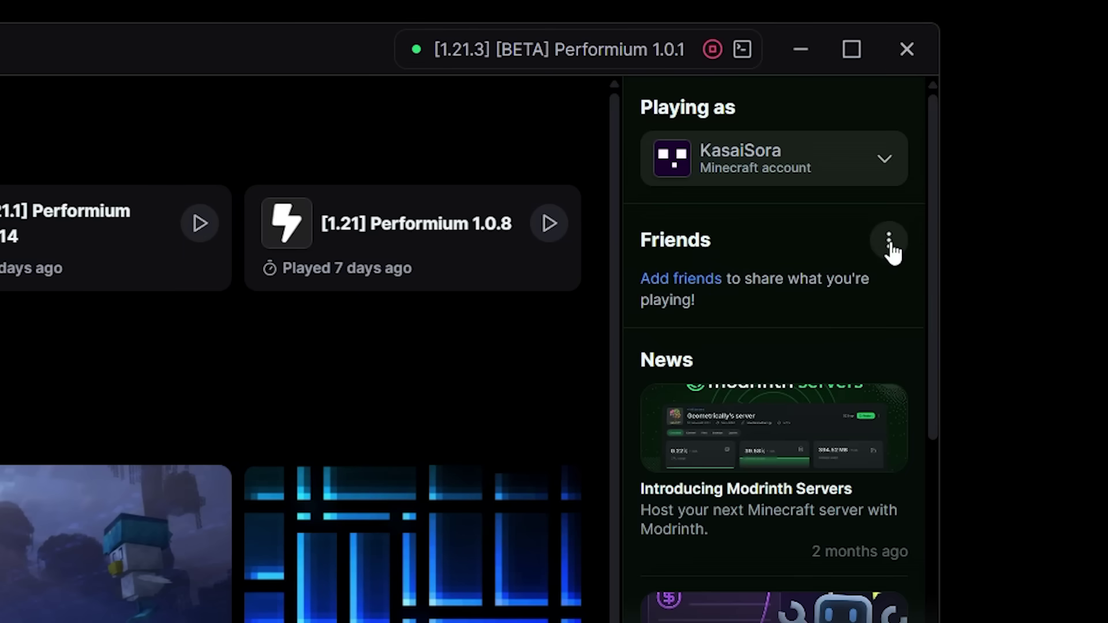
pyautogui.click(889, 243)
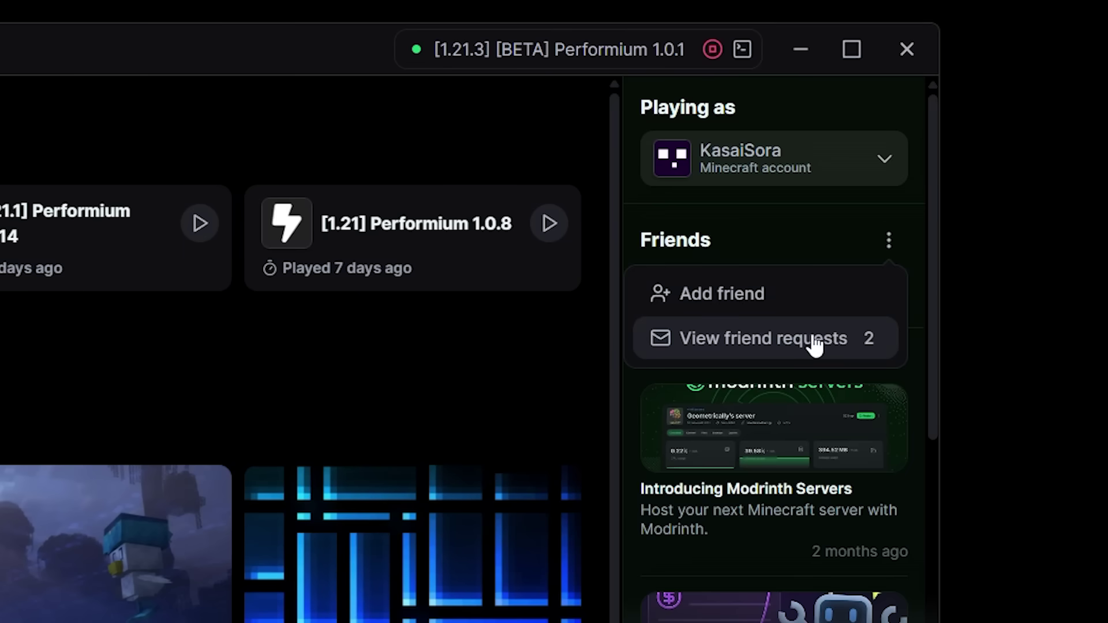
pyautogui.click(815, 342)
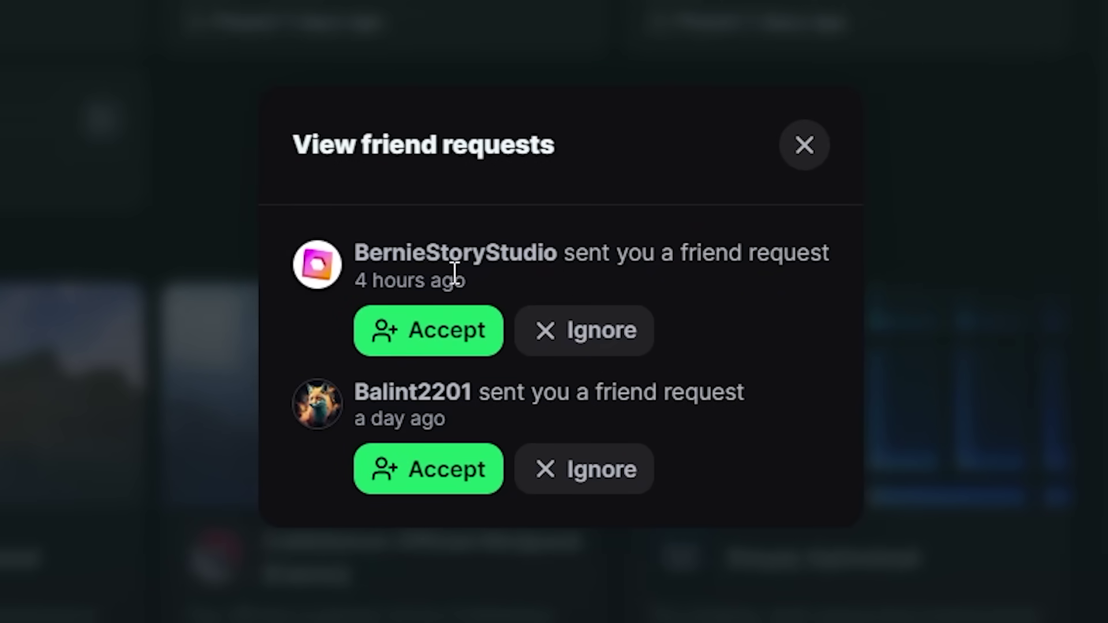
pyautogui.click(431, 335)
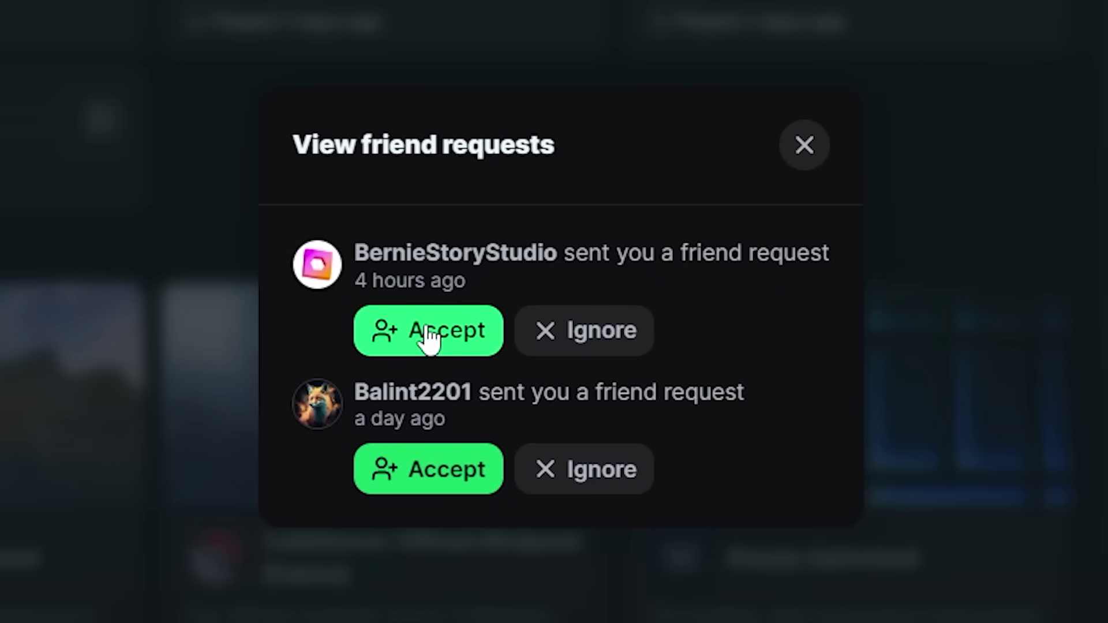
pyautogui.click(450, 421)
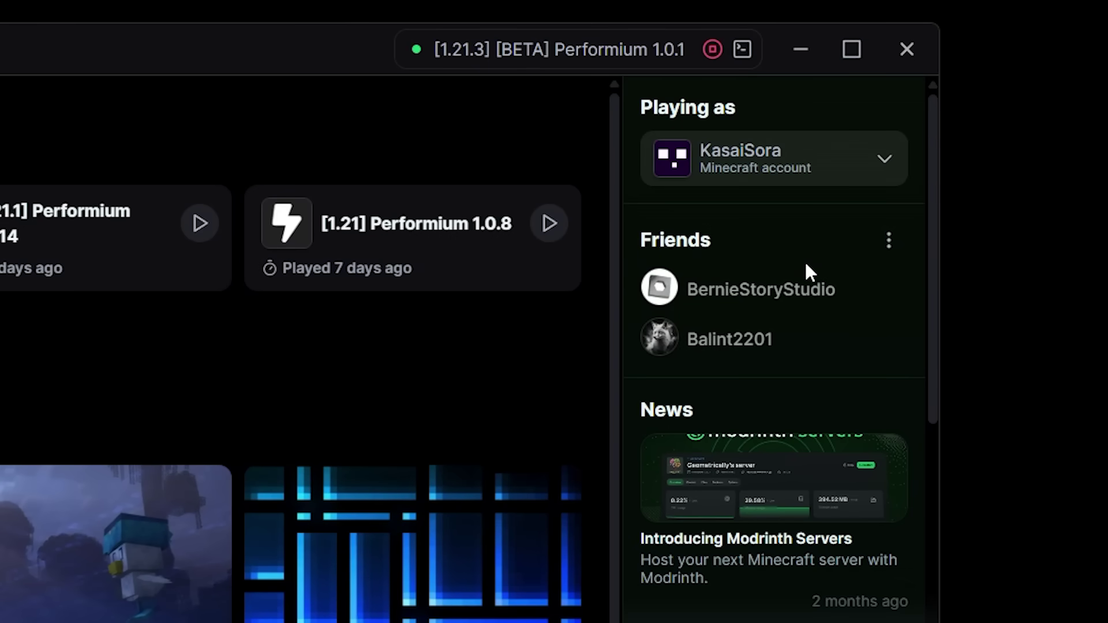
pyautogui.scroll(-2, 819, 335)
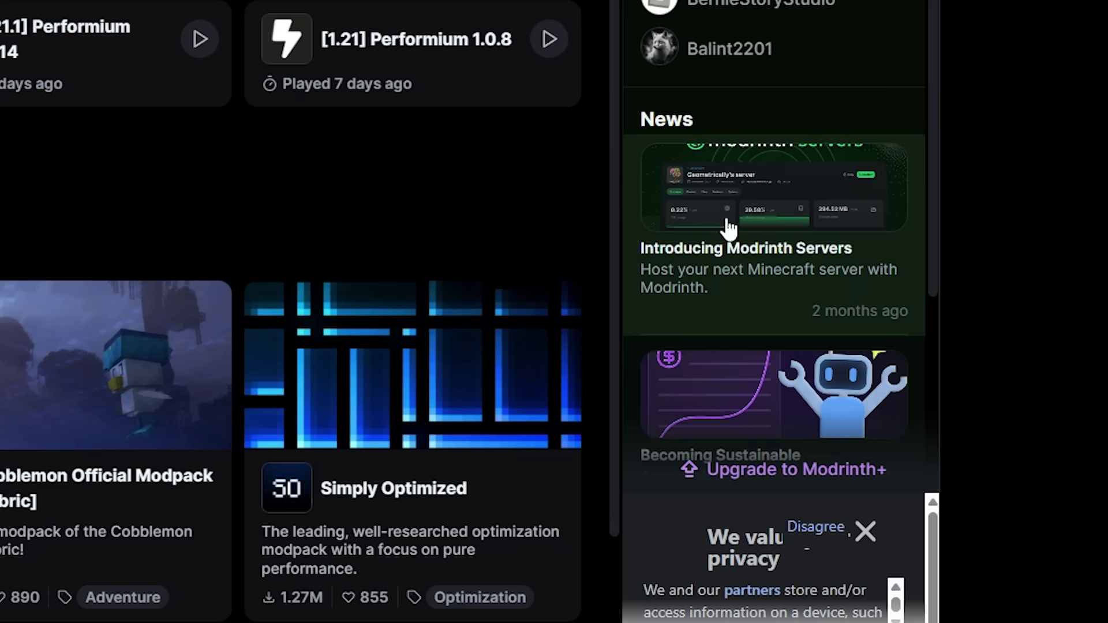
pyautogui.scroll(-4, 710, 208)
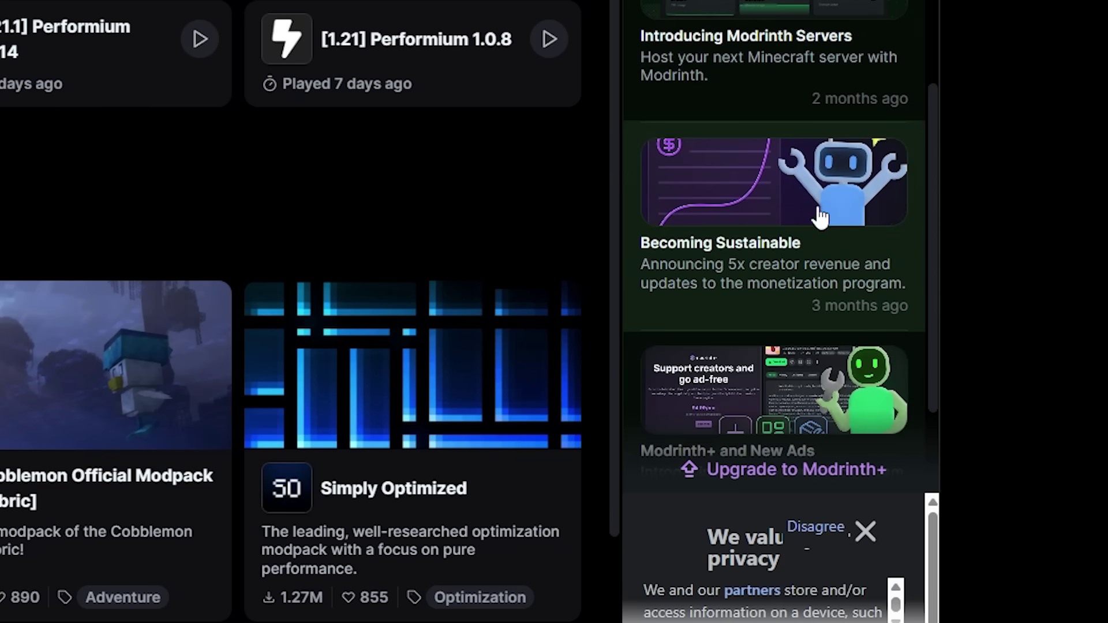
pyautogui.scroll(-2, 704, 217)
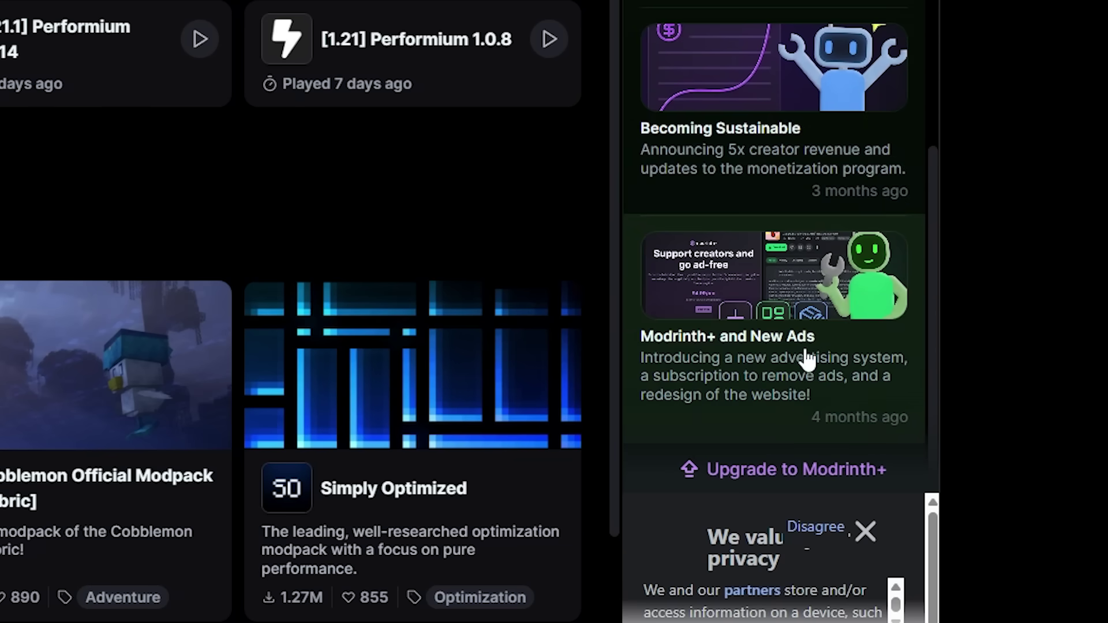
pyautogui.scroll(6, 808, 346)
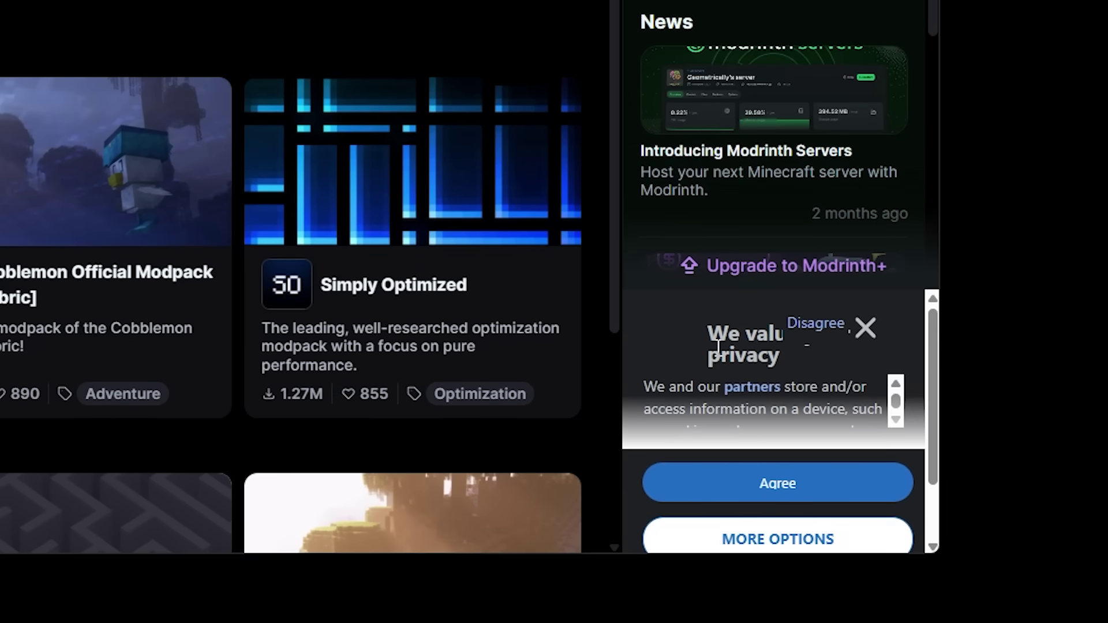
pyautogui.scroll(-1, 733, 360)
pyautogui.scroll(1, 741, 365)
pyautogui.scroll(-2, 742, 364)
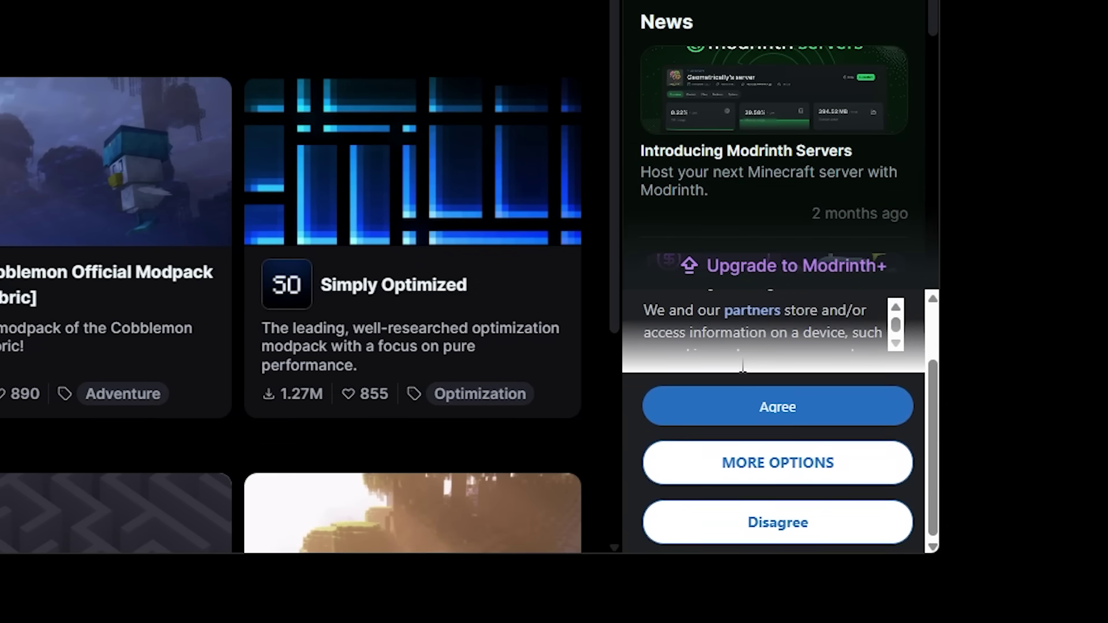
pyautogui.scroll(2, 742, 364)
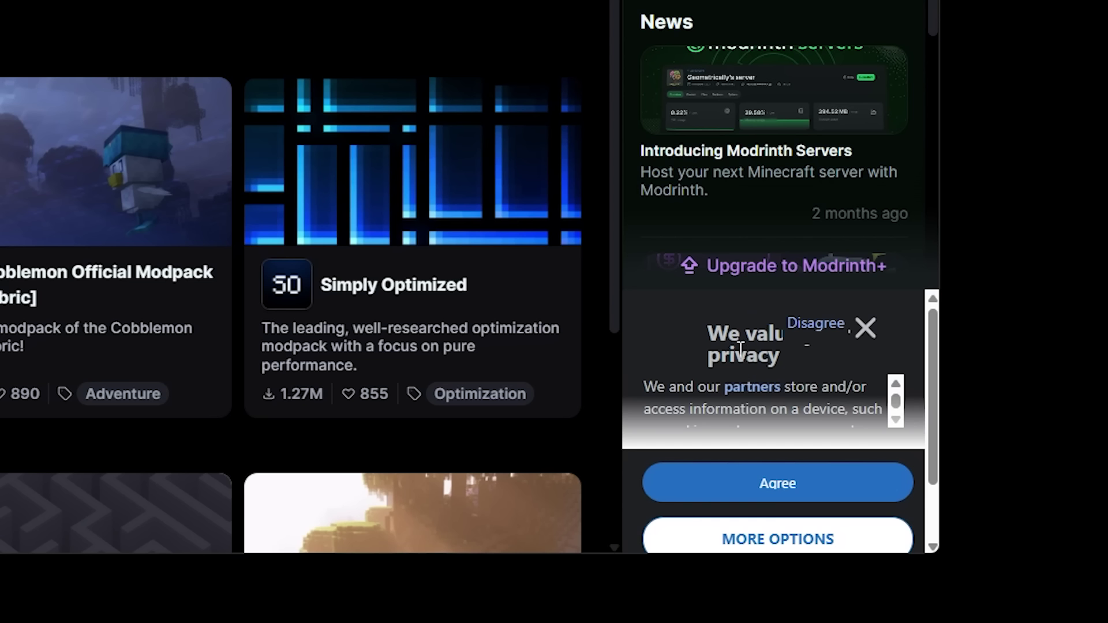
pyautogui.moveTo(696, 324); pyautogui.dragTo(791, 364)
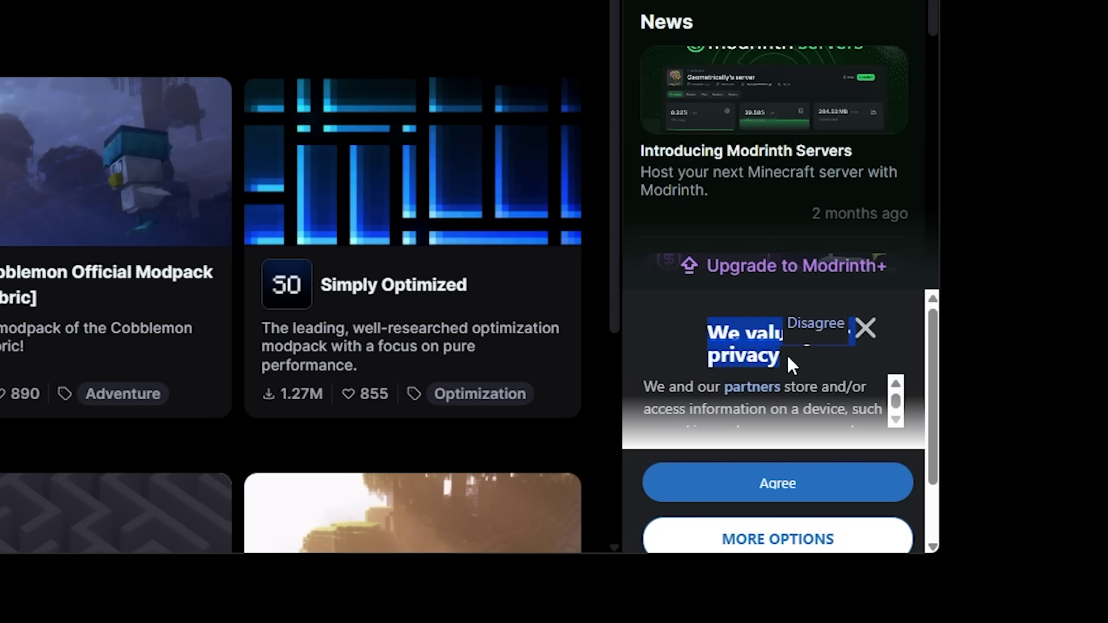
pyautogui.click(789, 354)
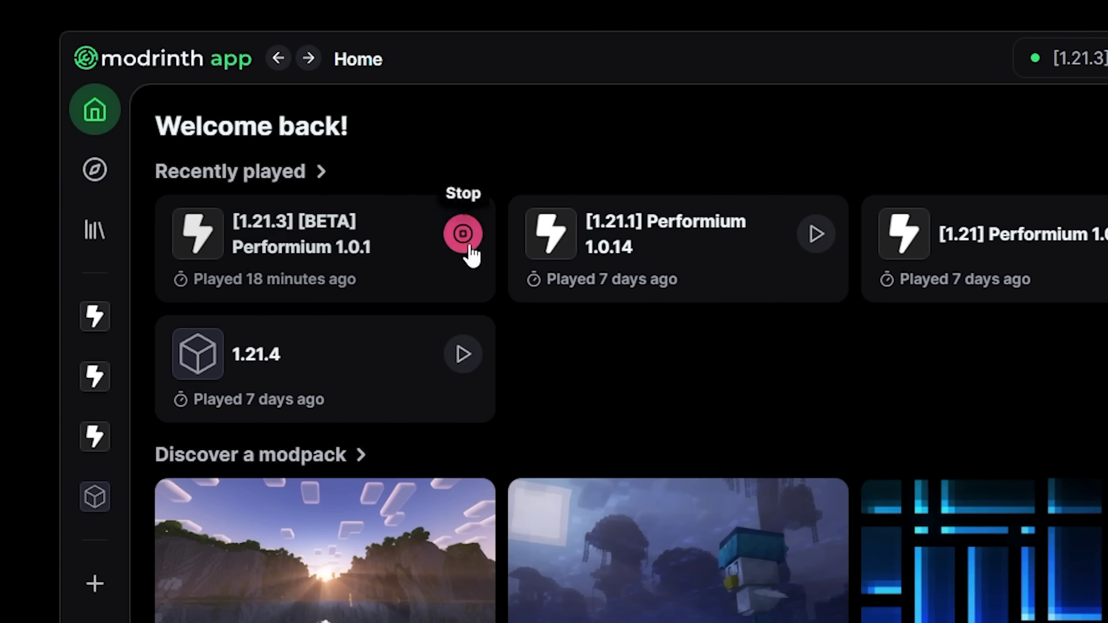
# - Open [1.21.3] [BETA] Performium 1.0.1 and review its Fabric 1.21.3 loader and 17 hours play time
pyautogui.click(489, 251)
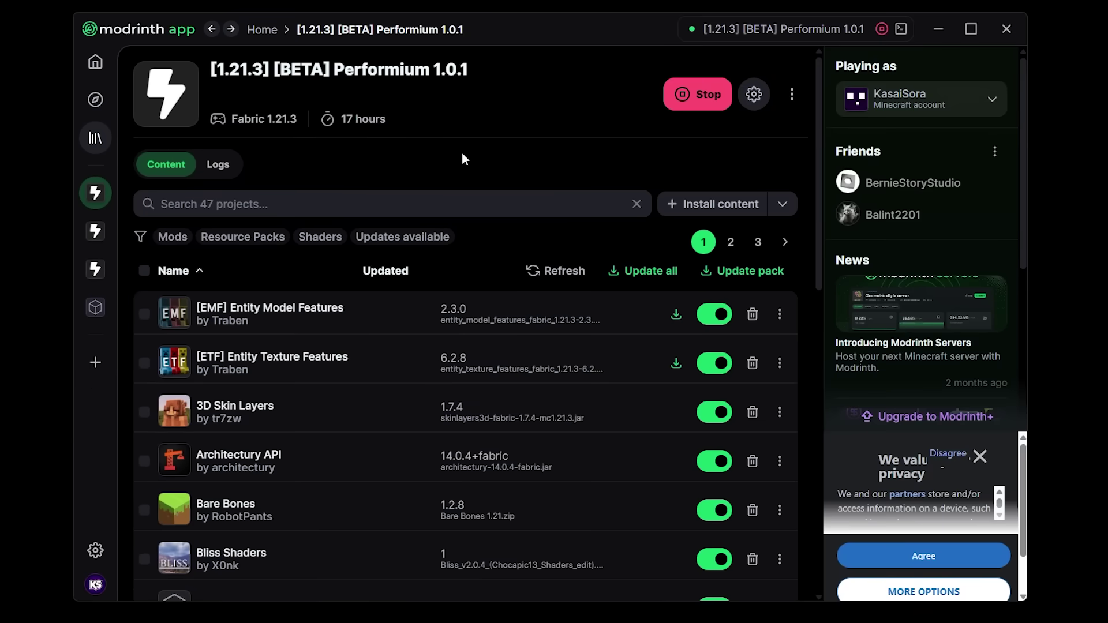
pyautogui.moveTo(490, 59); pyautogui.dragTo(225, 67)
pyautogui.moveTo(230, 119); pyautogui.dragTo(298, 123)
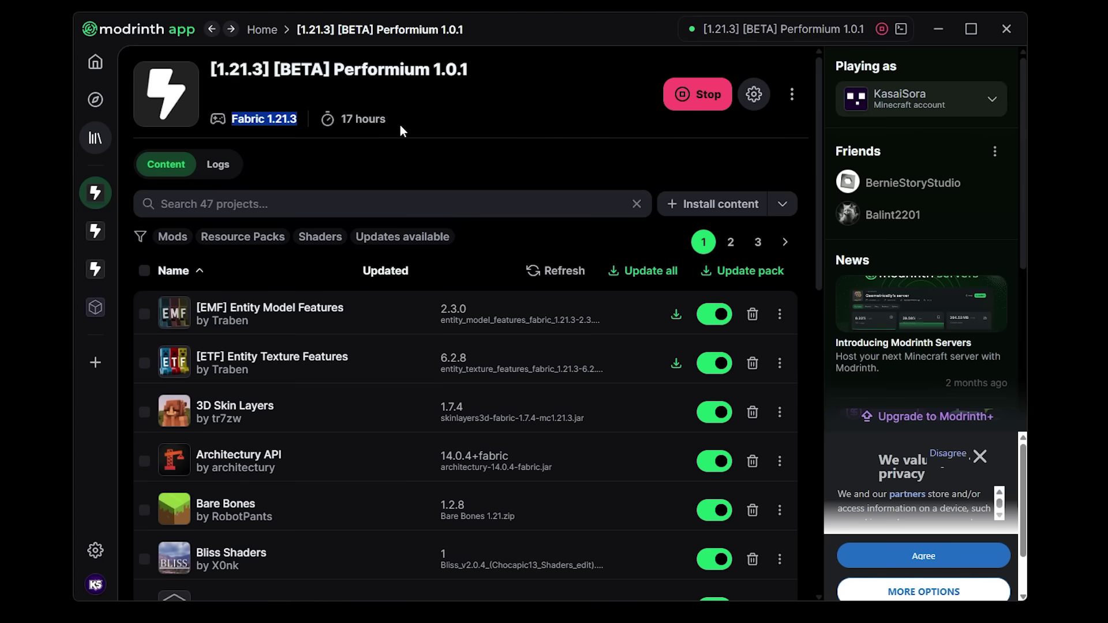
pyautogui.moveTo(419, 118); pyautogui.dragTo(314, 115)
pyautogui.click(465, 117)
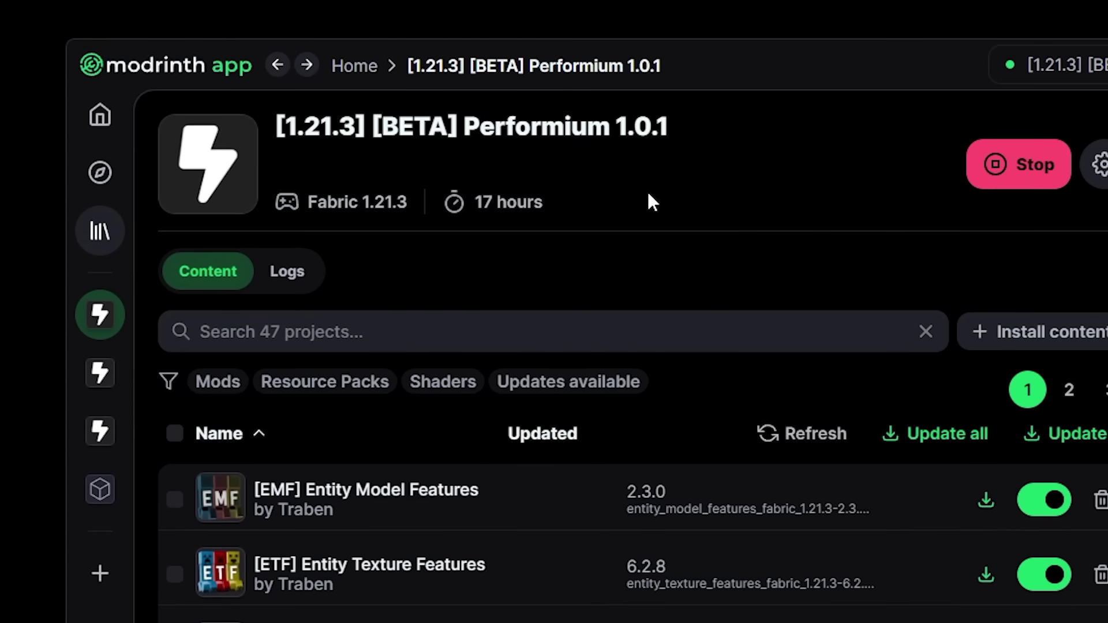
pyautogui.moveTo(633, 202); pyautogui.dragTo(464, 206)
pyautogui.click(625, 187)
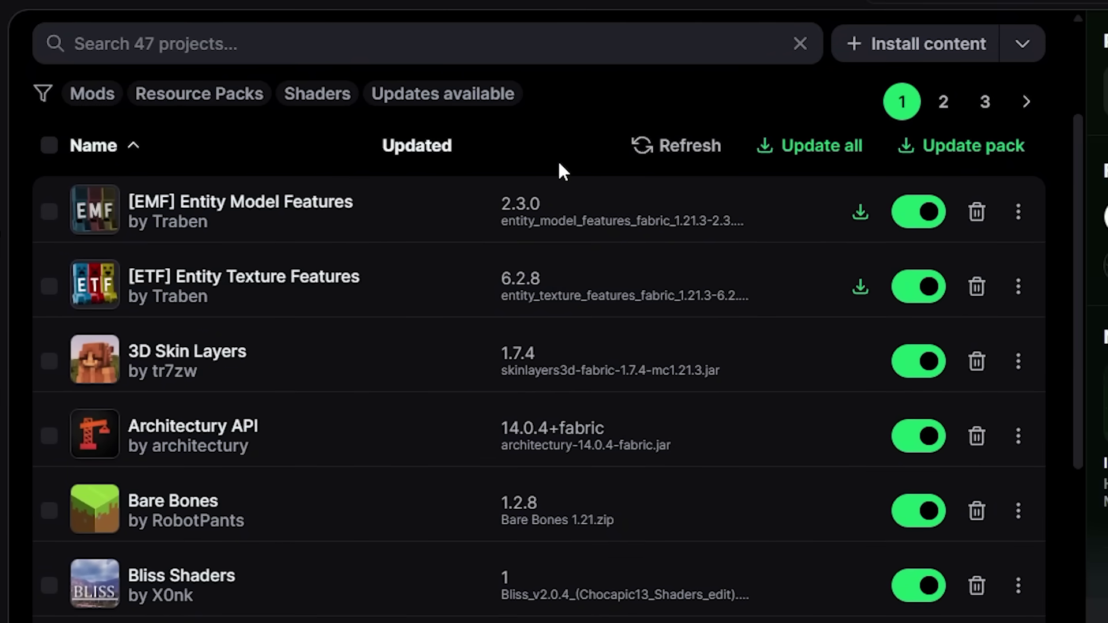
pyautogui.scroll(3, 497, 194)
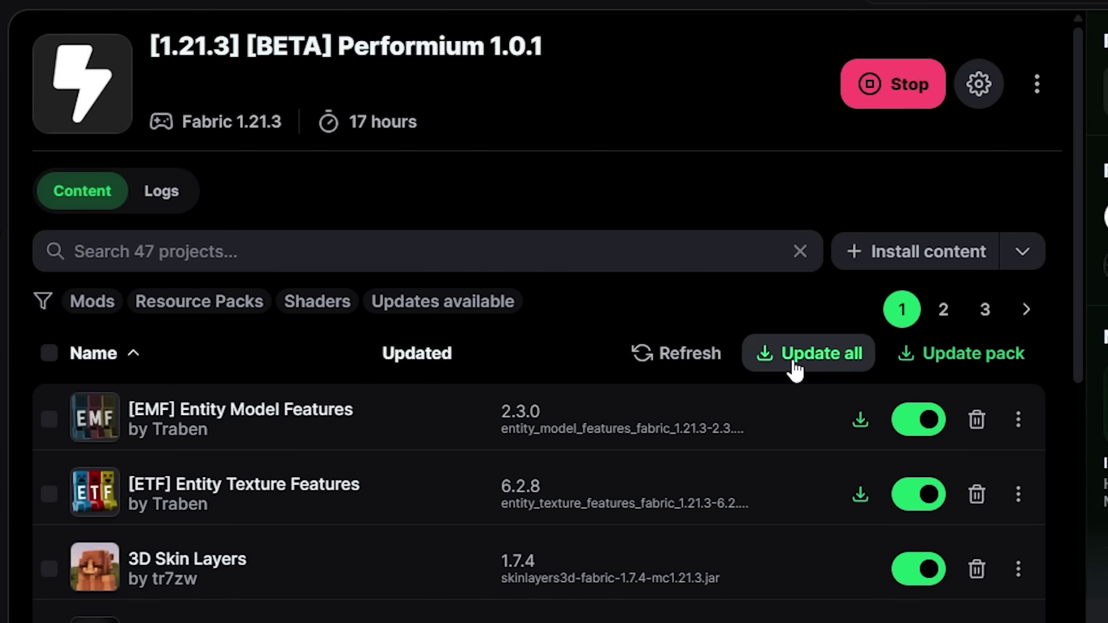
# - Check the available Performium modpack versions, then filter the content list to mods only
pyautogui.click(953, 364)
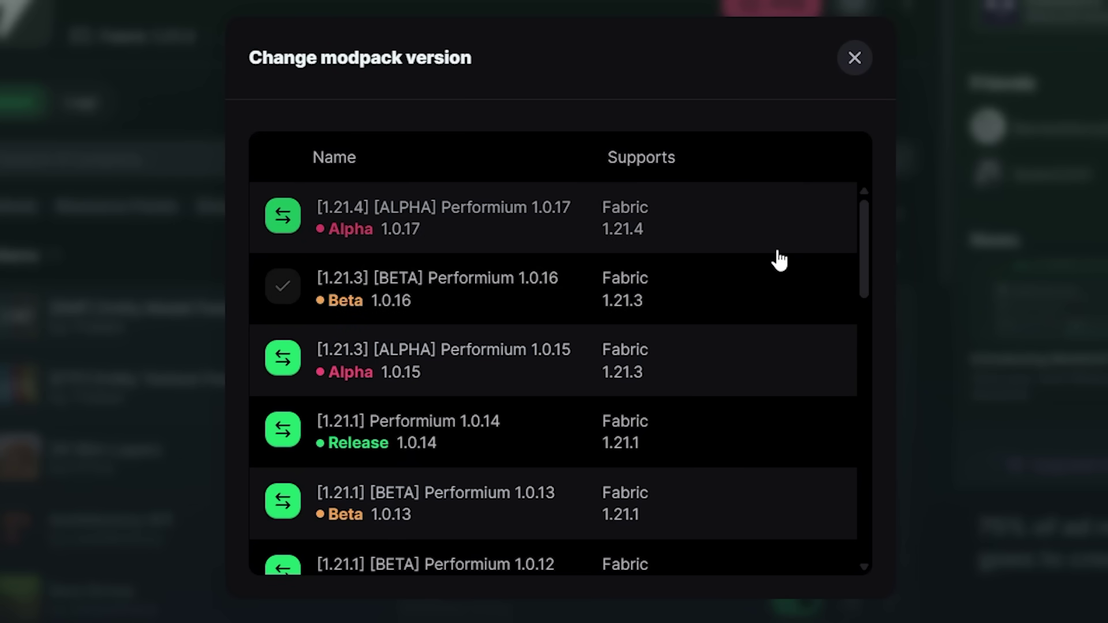
pyautogui.press('Escape')
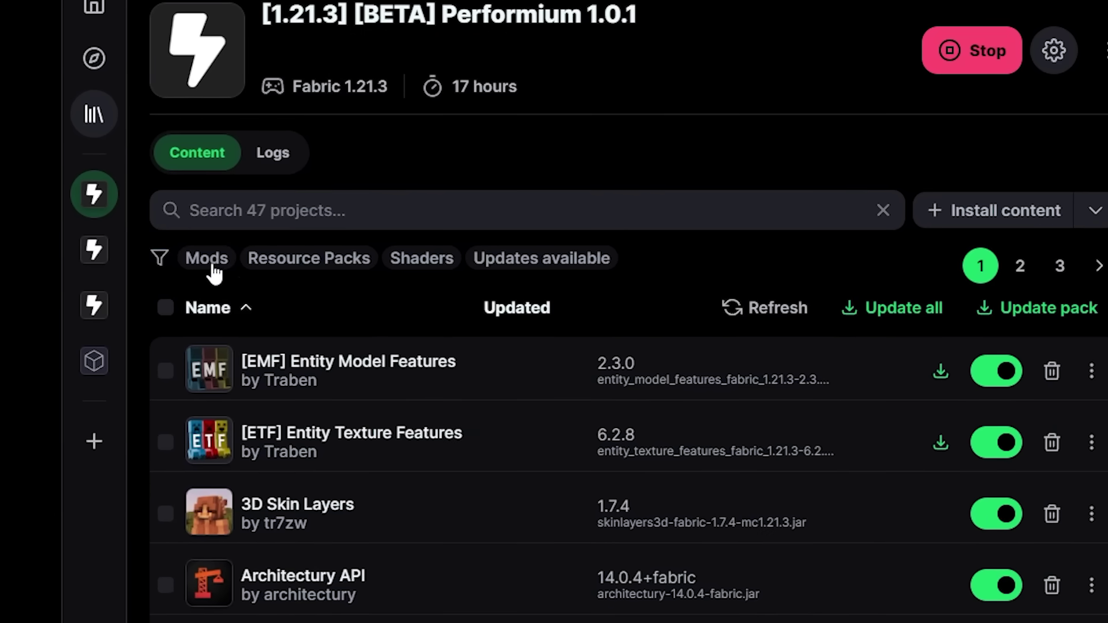
pyautogui.click(209, 263)
# - Filter the content by resource packs, shaders, then updates available, and open the Library
pyautogui.click(209, 261)
pyautogui.click(307, 259)
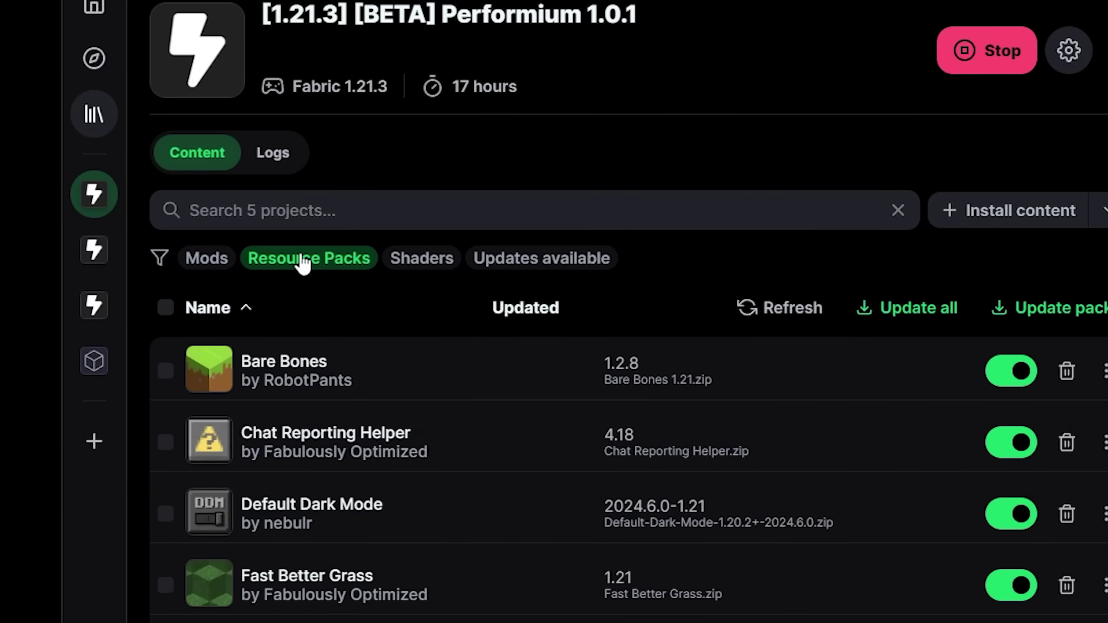
pyautogui.click(306, 259)
pyautogui.click(427, 265)
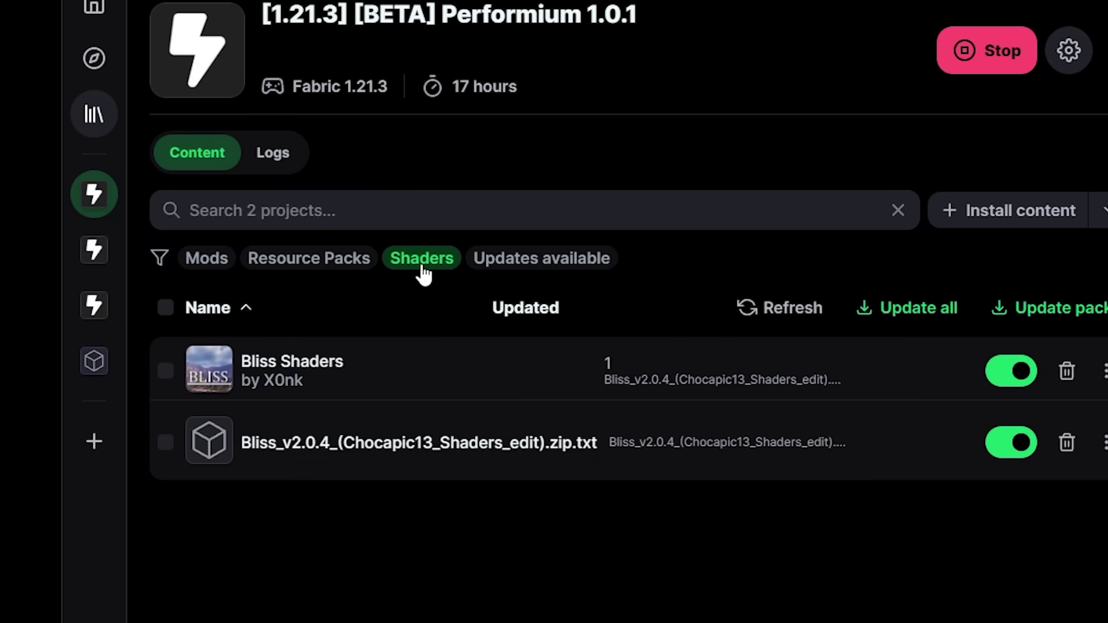
pyautogui.click(425, 265)
pyautogui.click(527, 270)
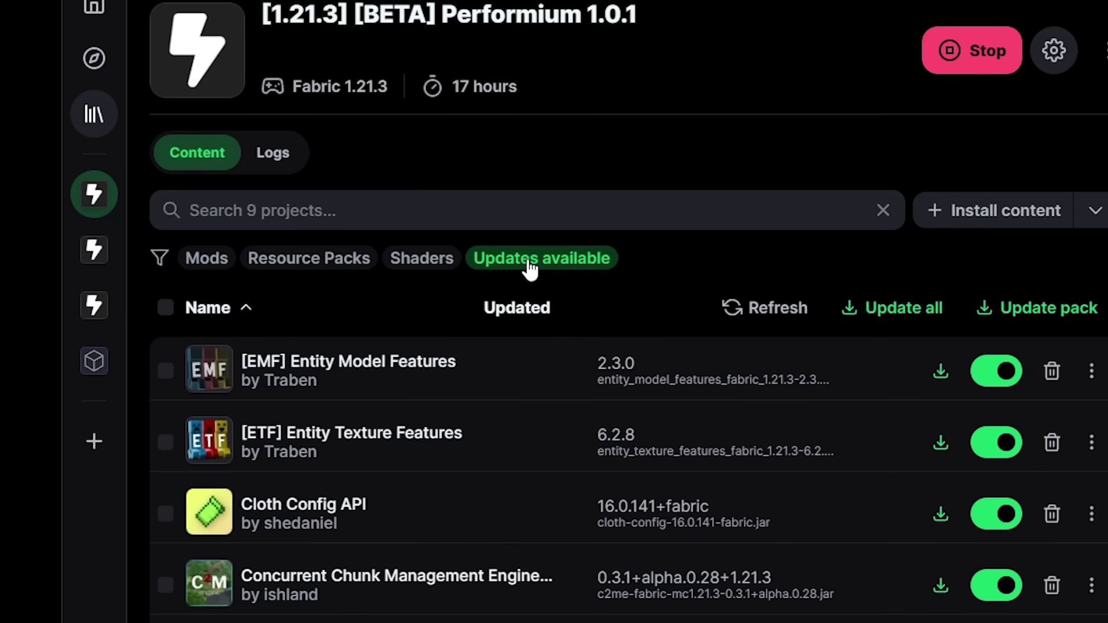
pyautogui.click(94, 114)
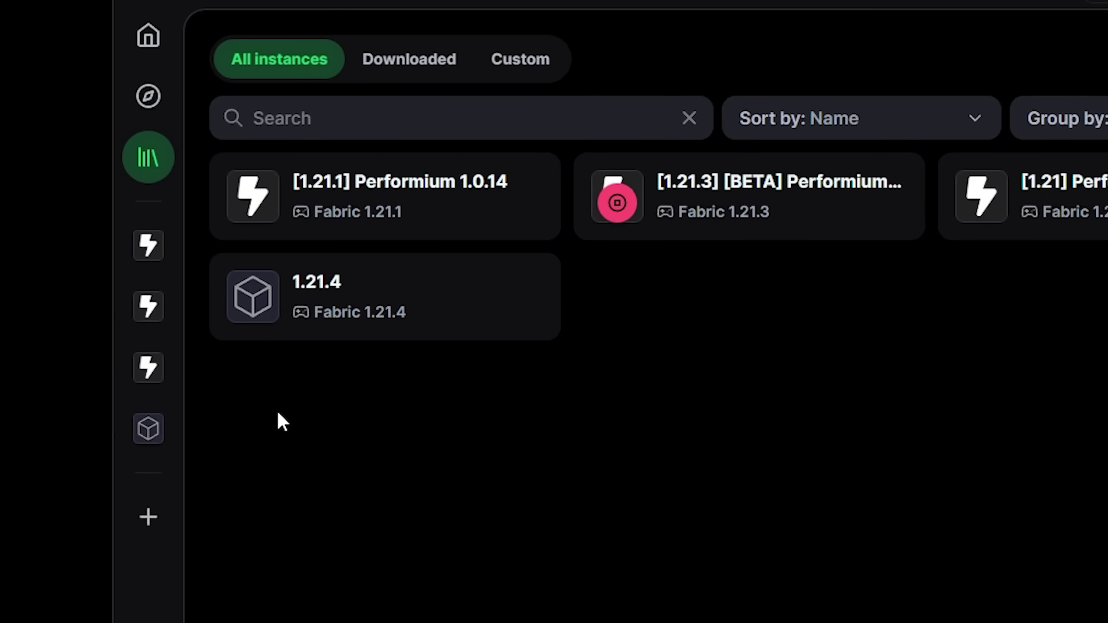
# - Open Performium 1.0.14, then create a NeoForge 1.21.4 instance named 'test'
pyautogui.click(150, 313)
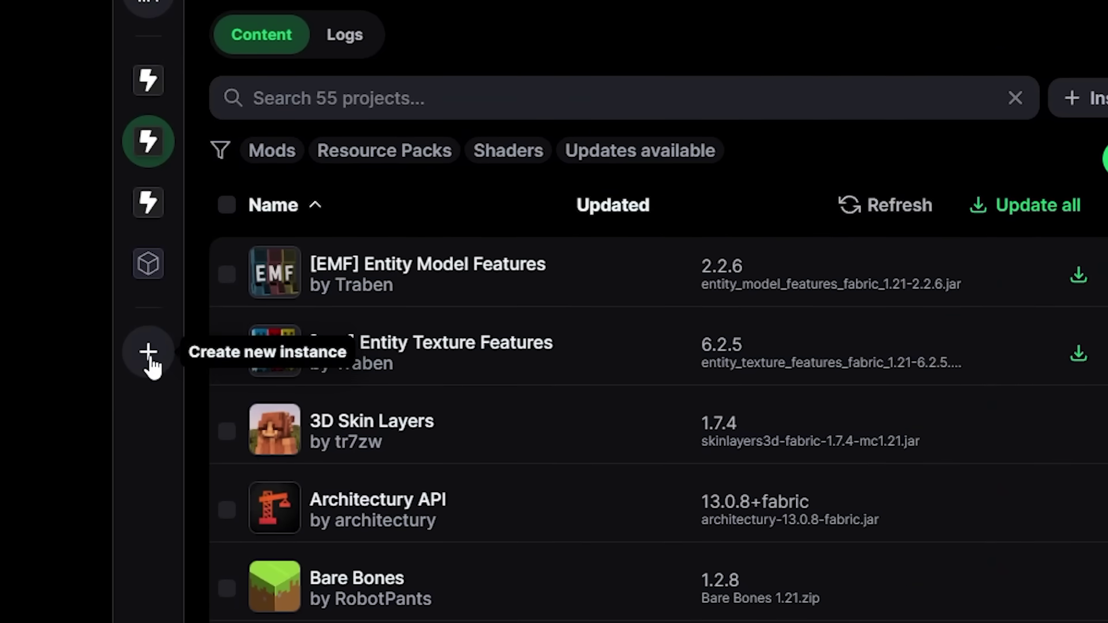
pyautogui.click(147, 357)
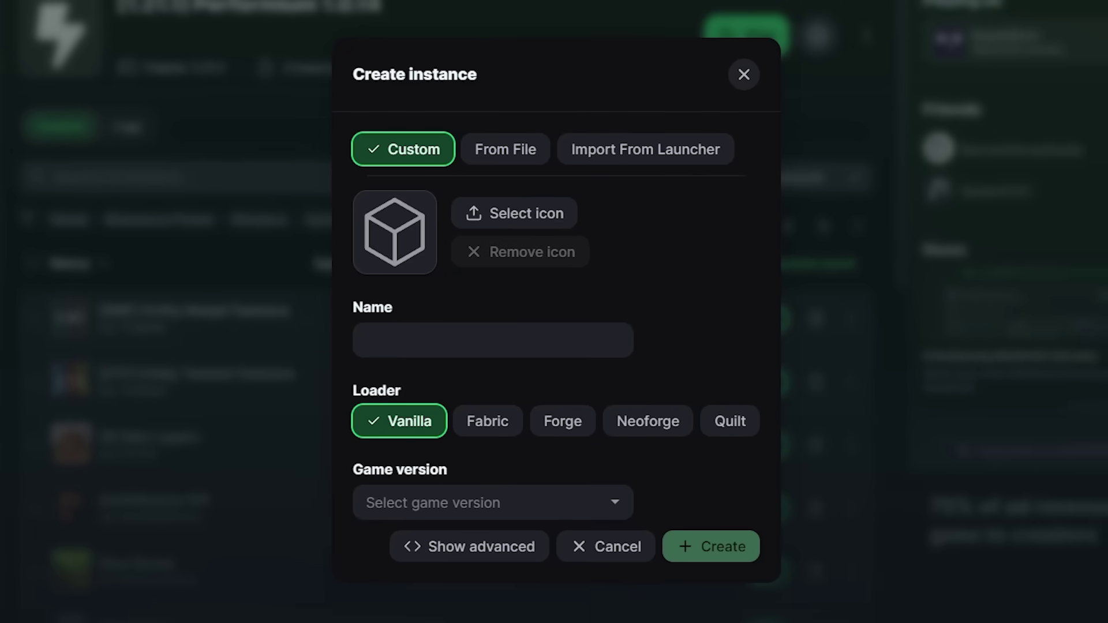
pyautogui.click(465, 348)
pyautogui.write('test')
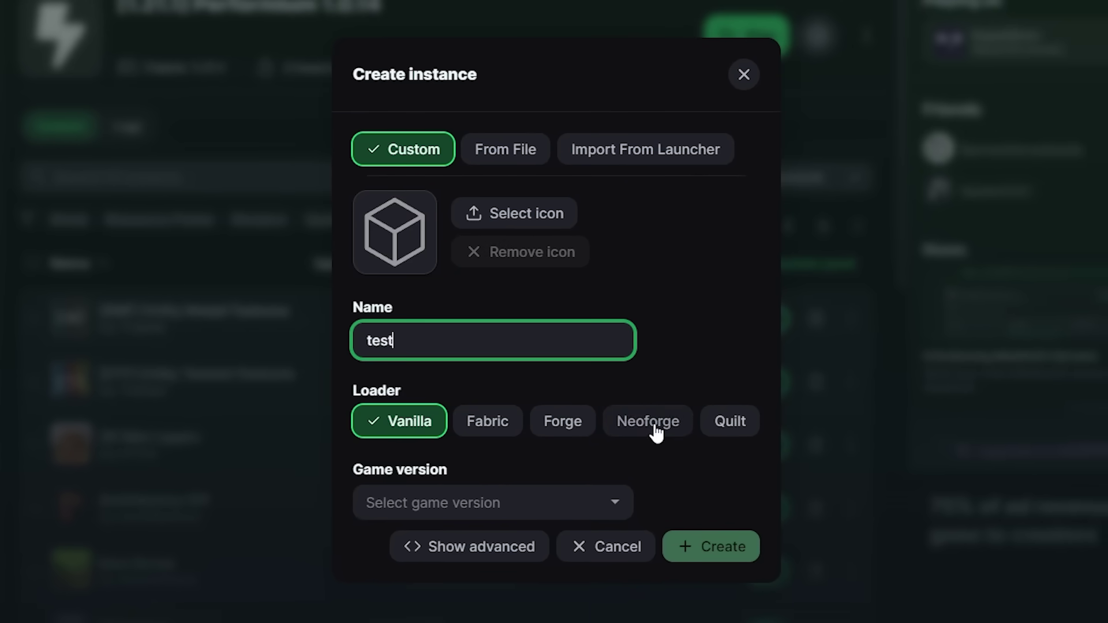
pyautogui.click(651, 422)
pyautogui.click(581, 505)
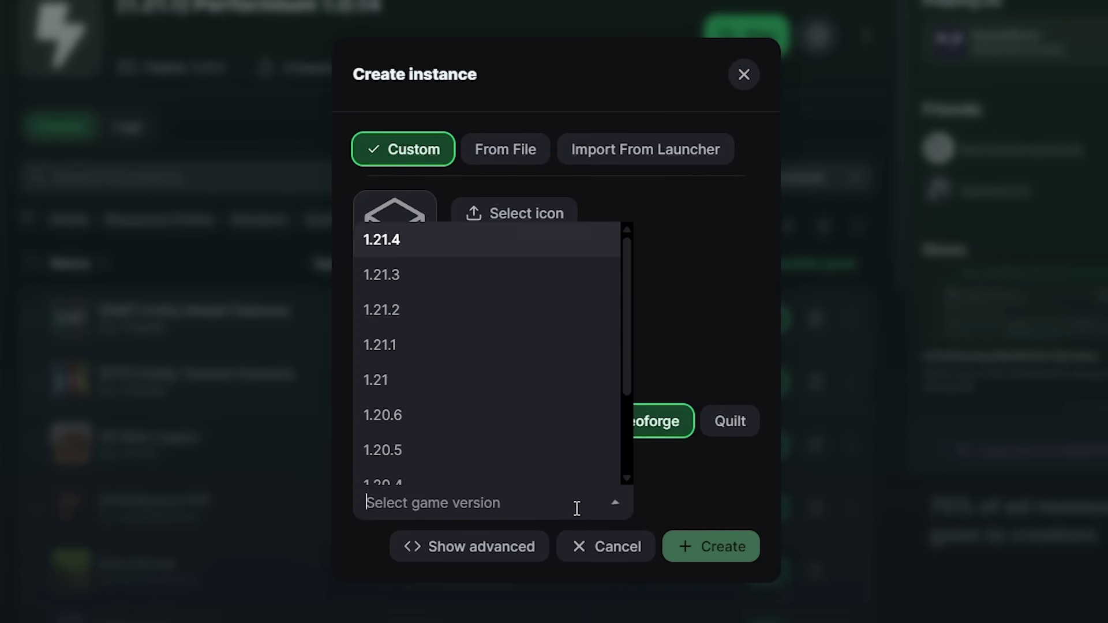
pyautogui.click(381, 240)
pyautogui.click(711, 546)
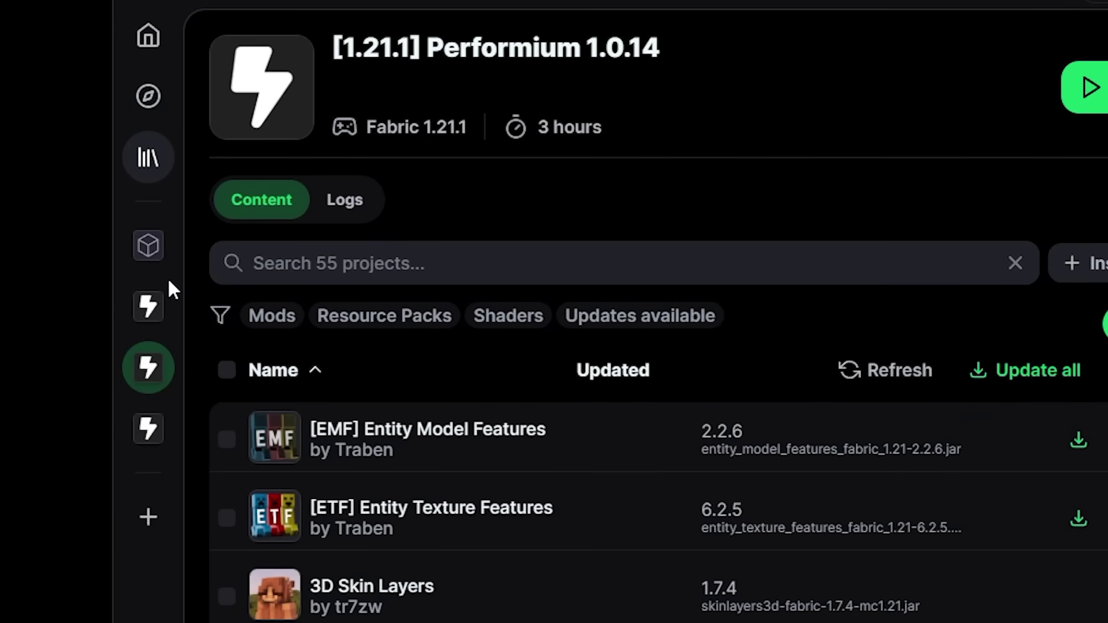
# - Open the test instance and browse installable 1.21.4 NeoForge content
pyautogui.click(155, 249)
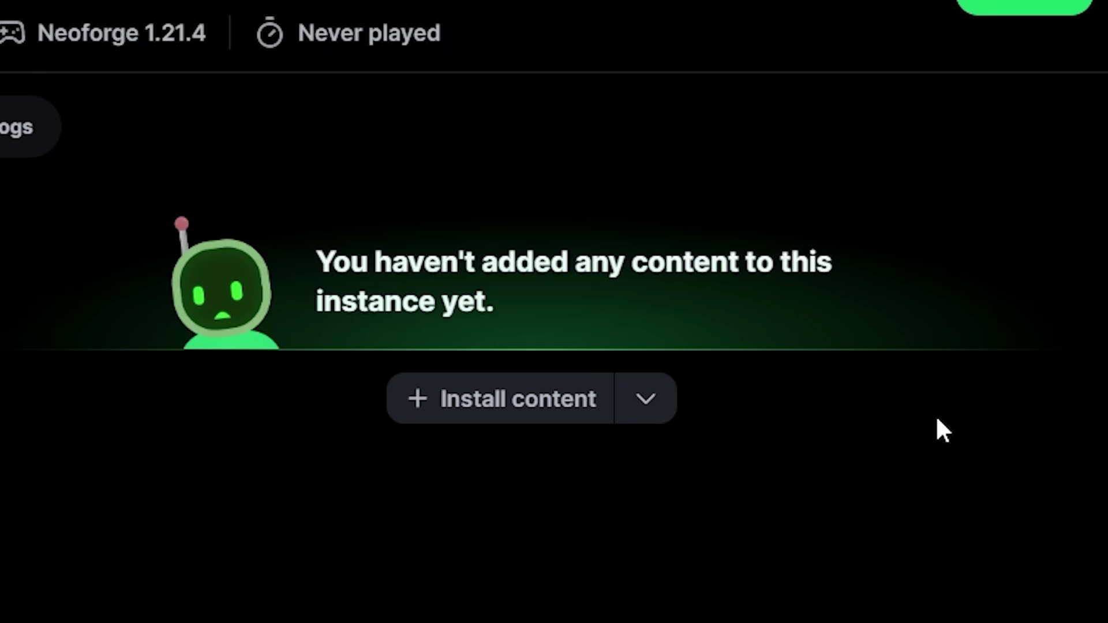
pyautogui.click(513, 421)
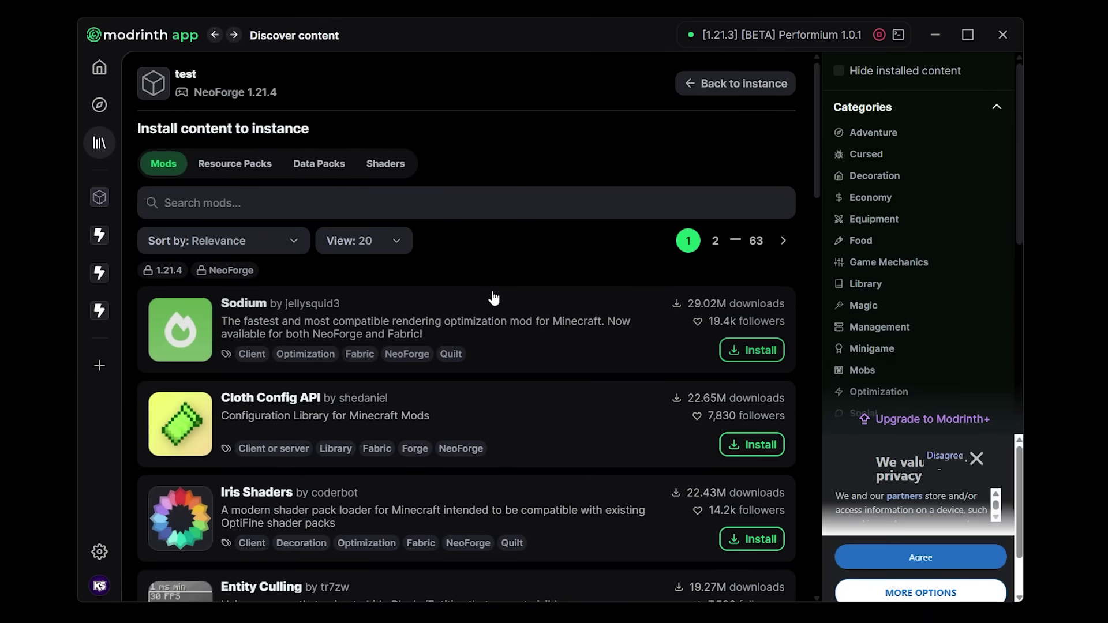
pyautogui.scroll(-1, 493, 298)
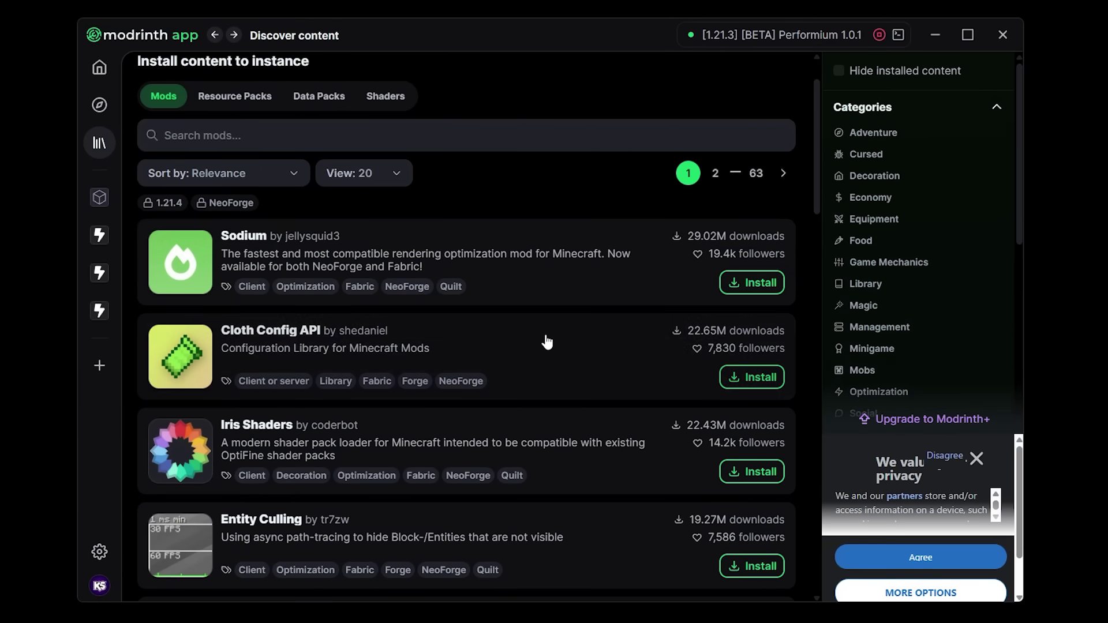
pyautogui.scroll(1, 547, 342)
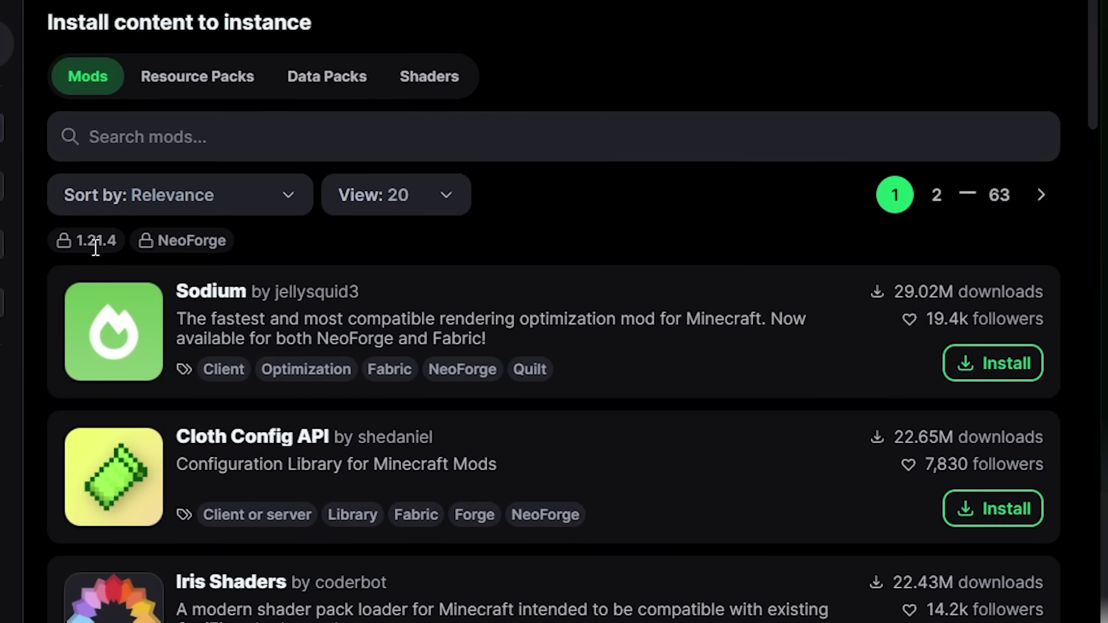
pyautogui.moveTo(137, 260)
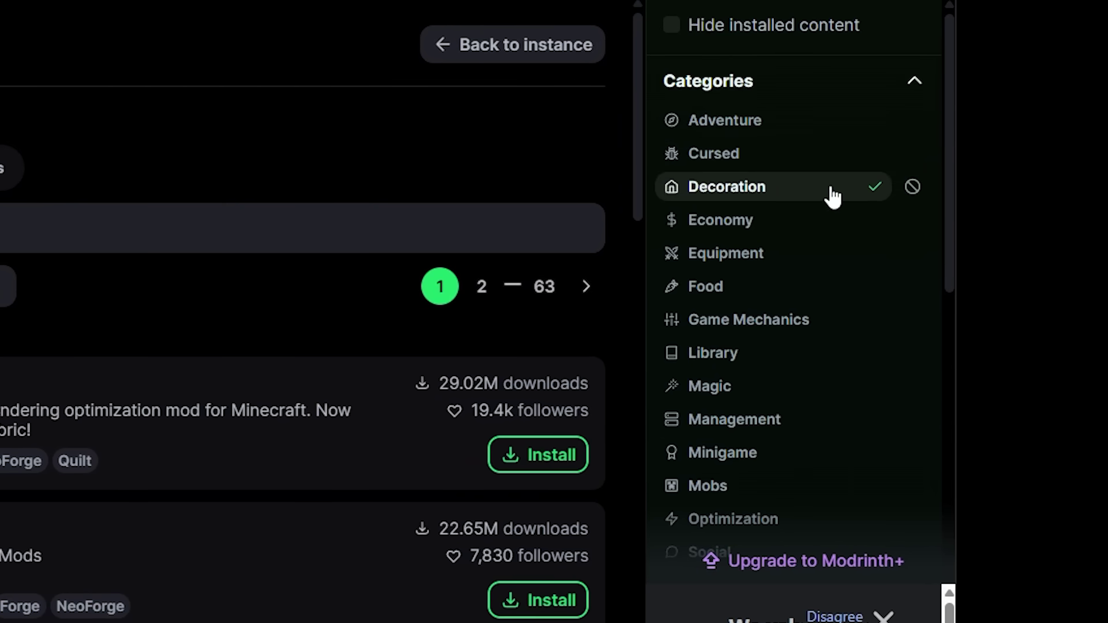
pyautogui.scroll(-8, 829, 192)
pyautogui.scroll(10, 831, 197)
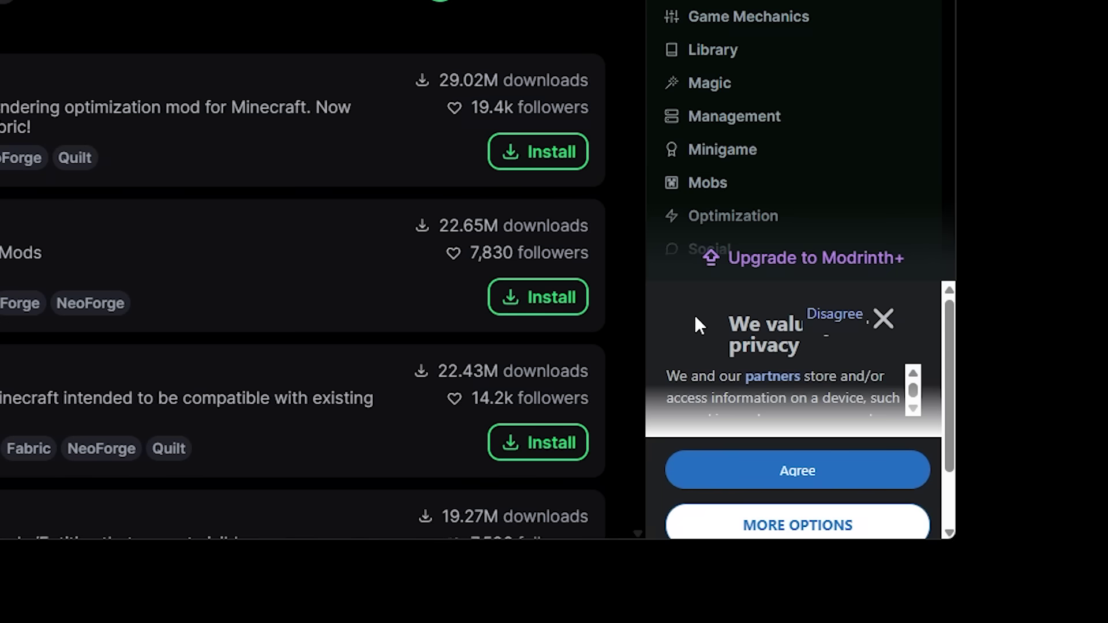
pyautogui.scroll(-5, 786, 114)
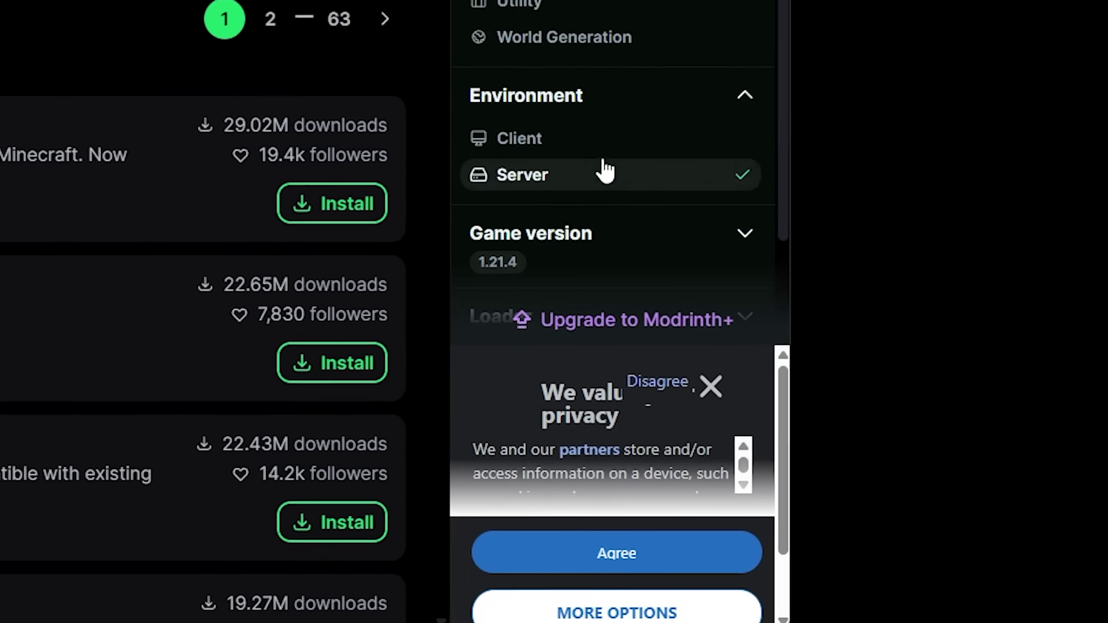
pyautogui.scroll(5, 583, 161)
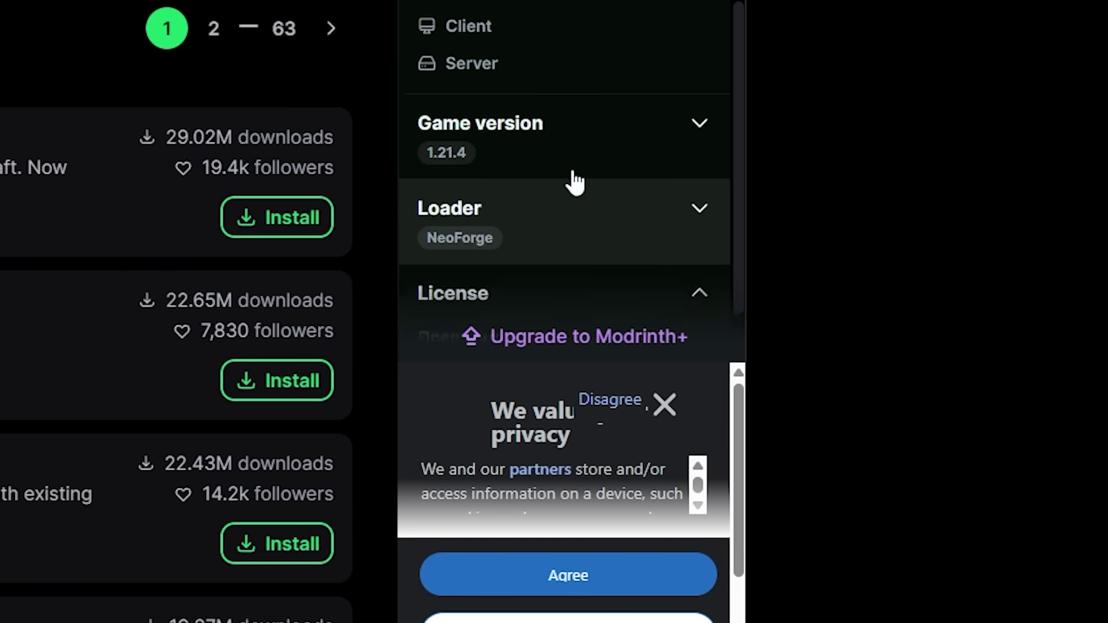
pyautogui.scroll(2, 574, 180)
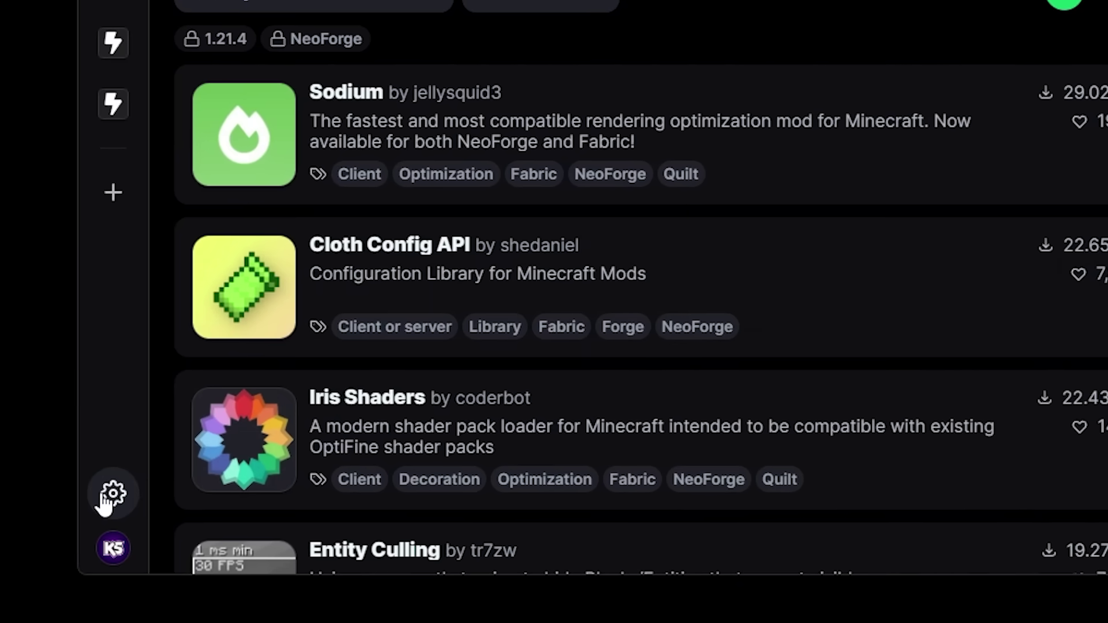
# - Open Settings to view the Privacy page, then the Java installations page
pyautogui.click(108, 495)
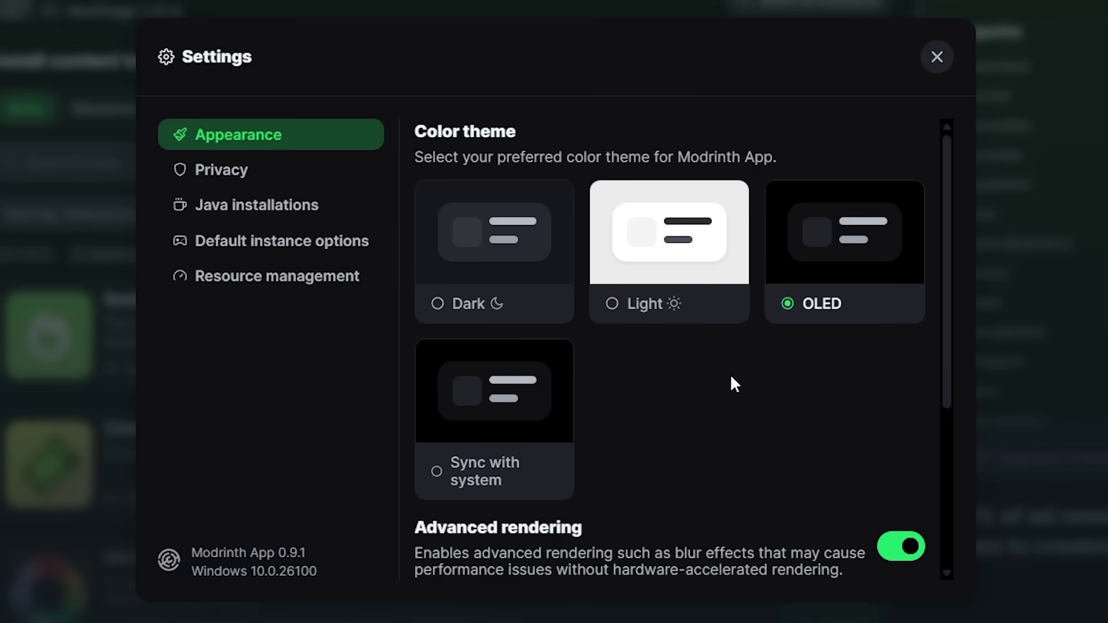
pyautogui.click(221, 170)
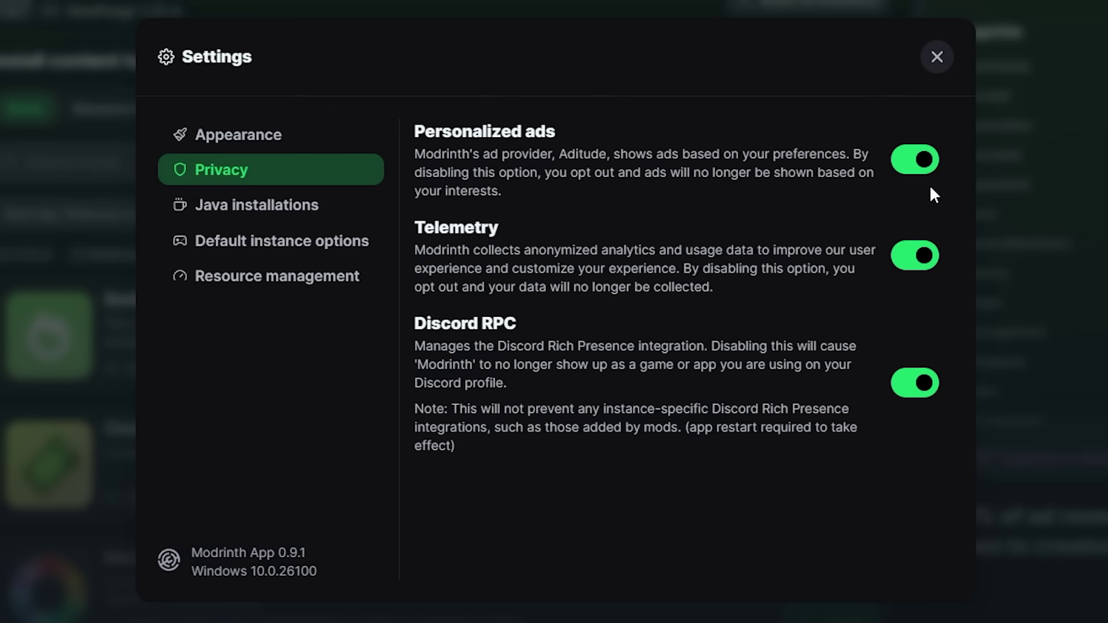
pyautogui.click(216, 209)
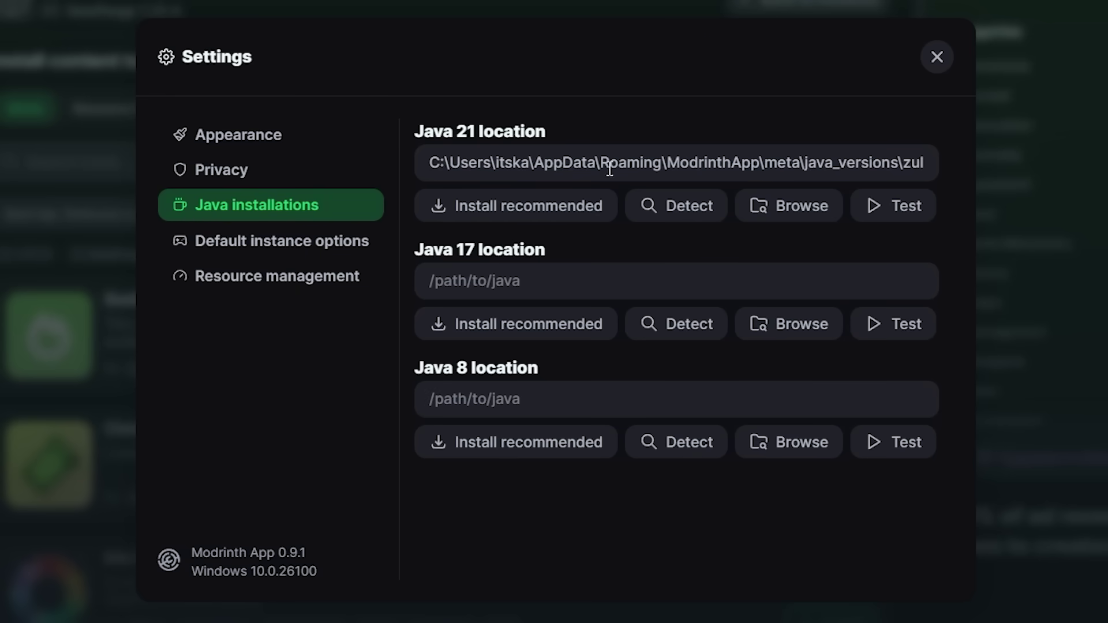
# - Review the filled-in Java 21 location and the placeholder Java 17 and Java 8 paths
pyautogui.moveTo(414, 132); pyautogui.dragTo(559, 131)
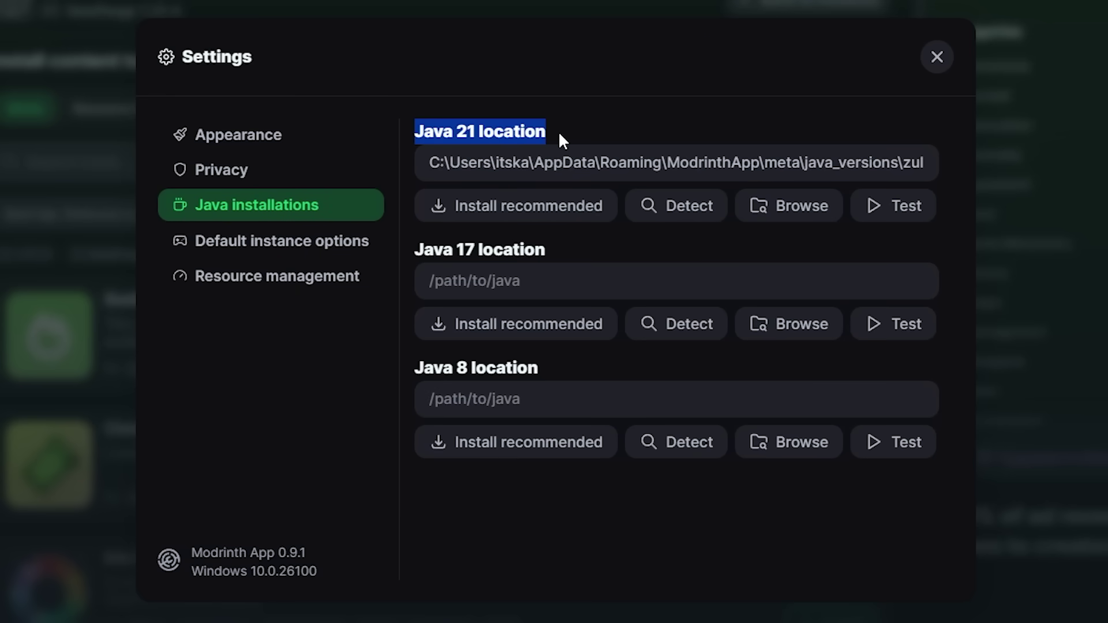
pyautogui.click(567, 133)
pyautogui.moveTo(414, 249); pyautogui.dragTo(564, 374)
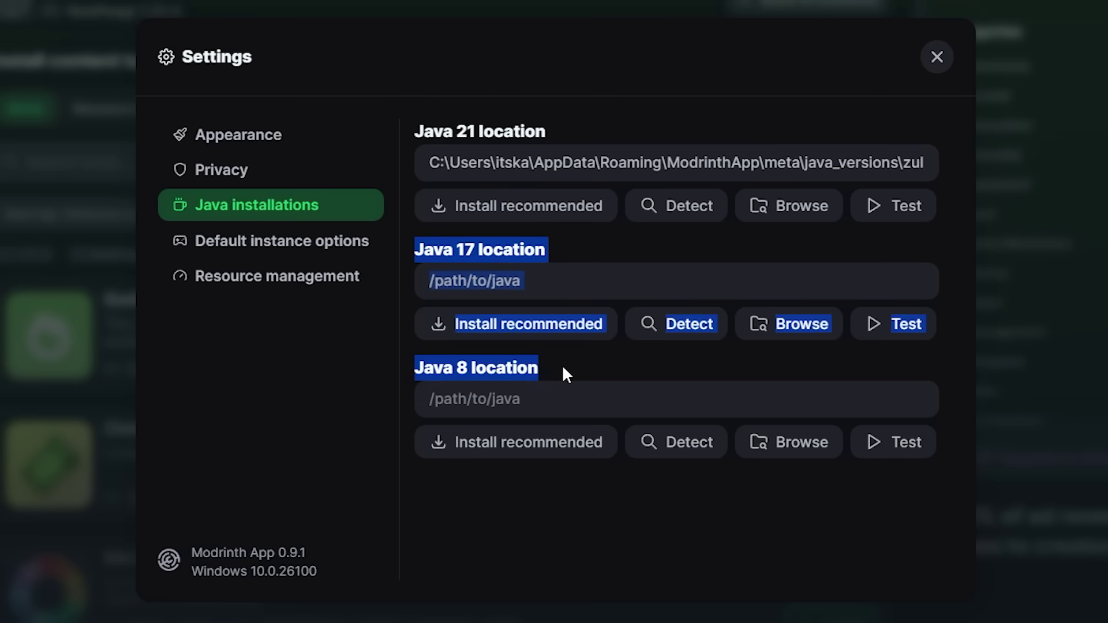
pyautogui.click(566, 374)
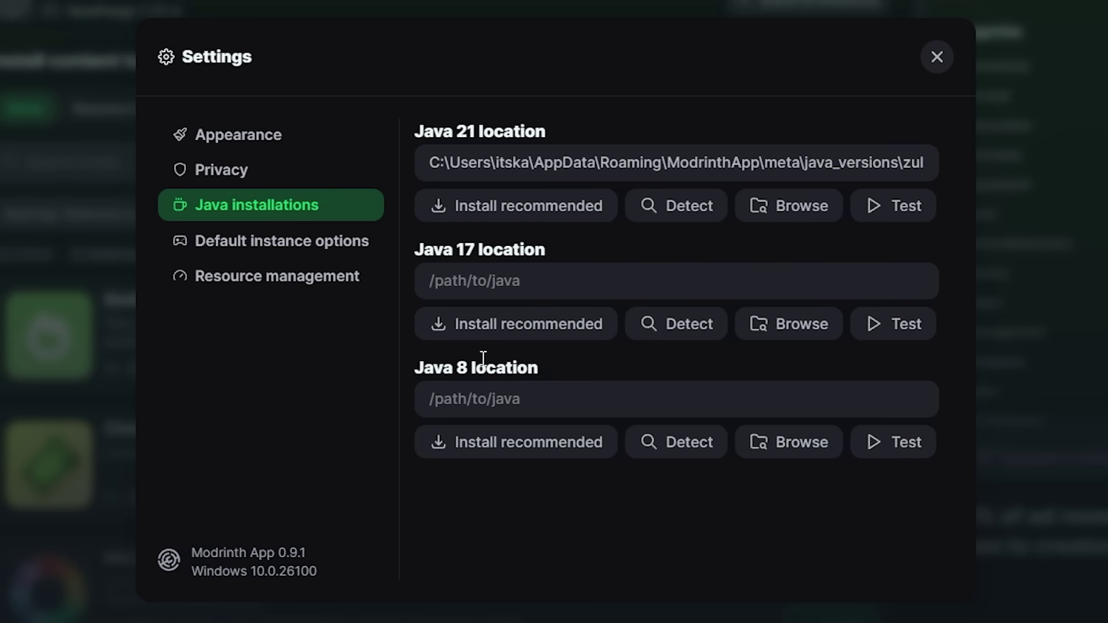
# - Scroll through Default instance options, then review Resource management with 10 concurrent downloads and writes
pyautogui.click(321, 252)
pyautogui.scroll(-7, 465, 219)
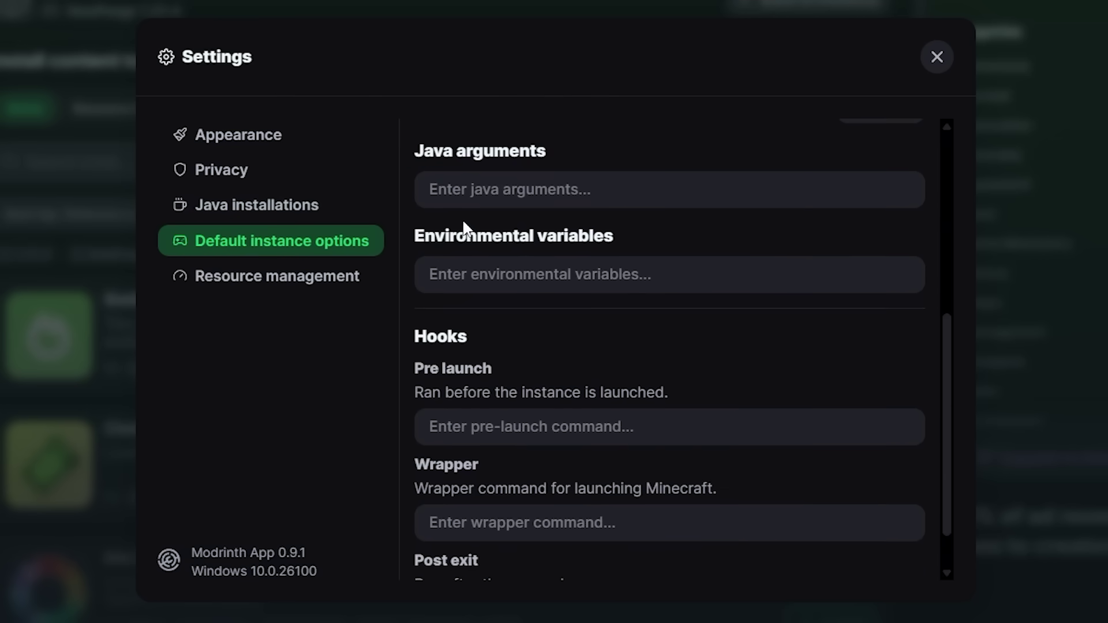
pyautogui.scroll(7, 495, 262)
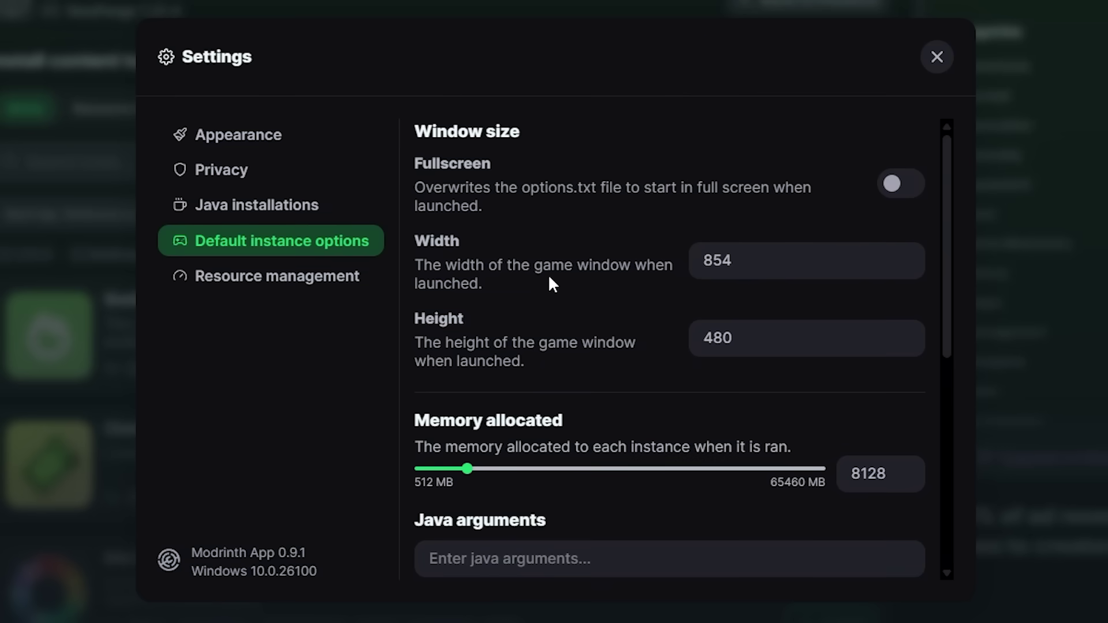
pyautogui.click(234, 282)
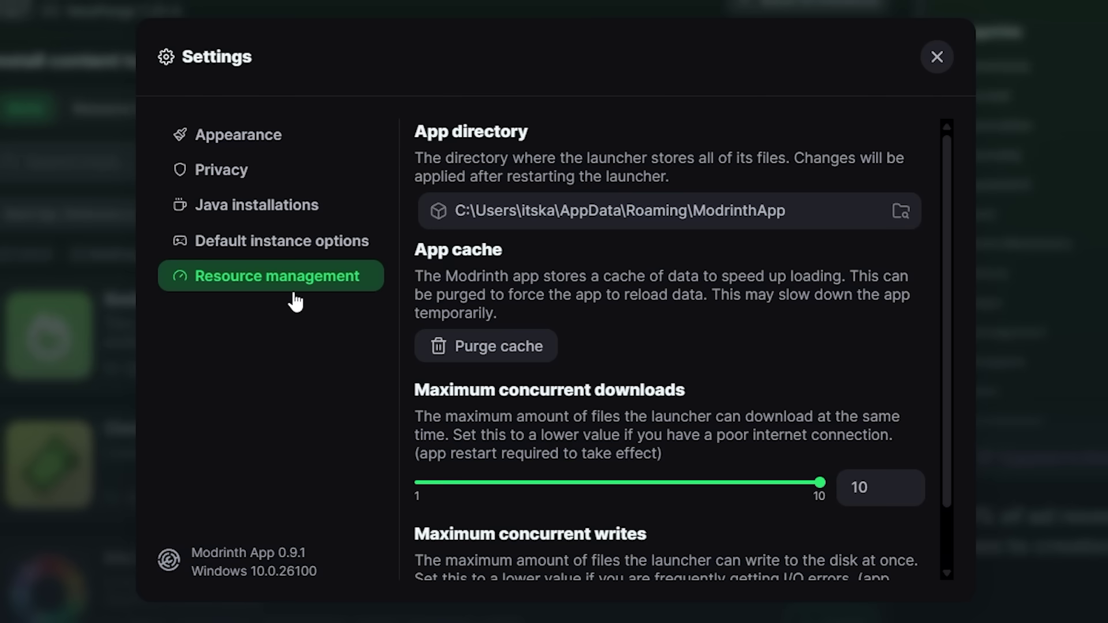
pyautogui.scroll(-1, 679, 312)
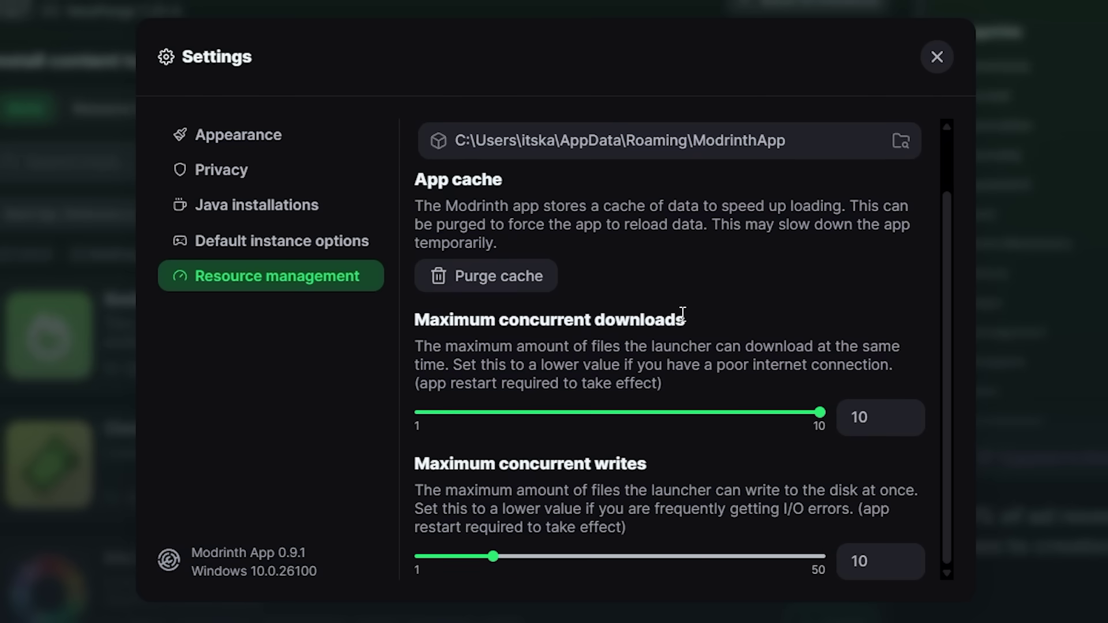